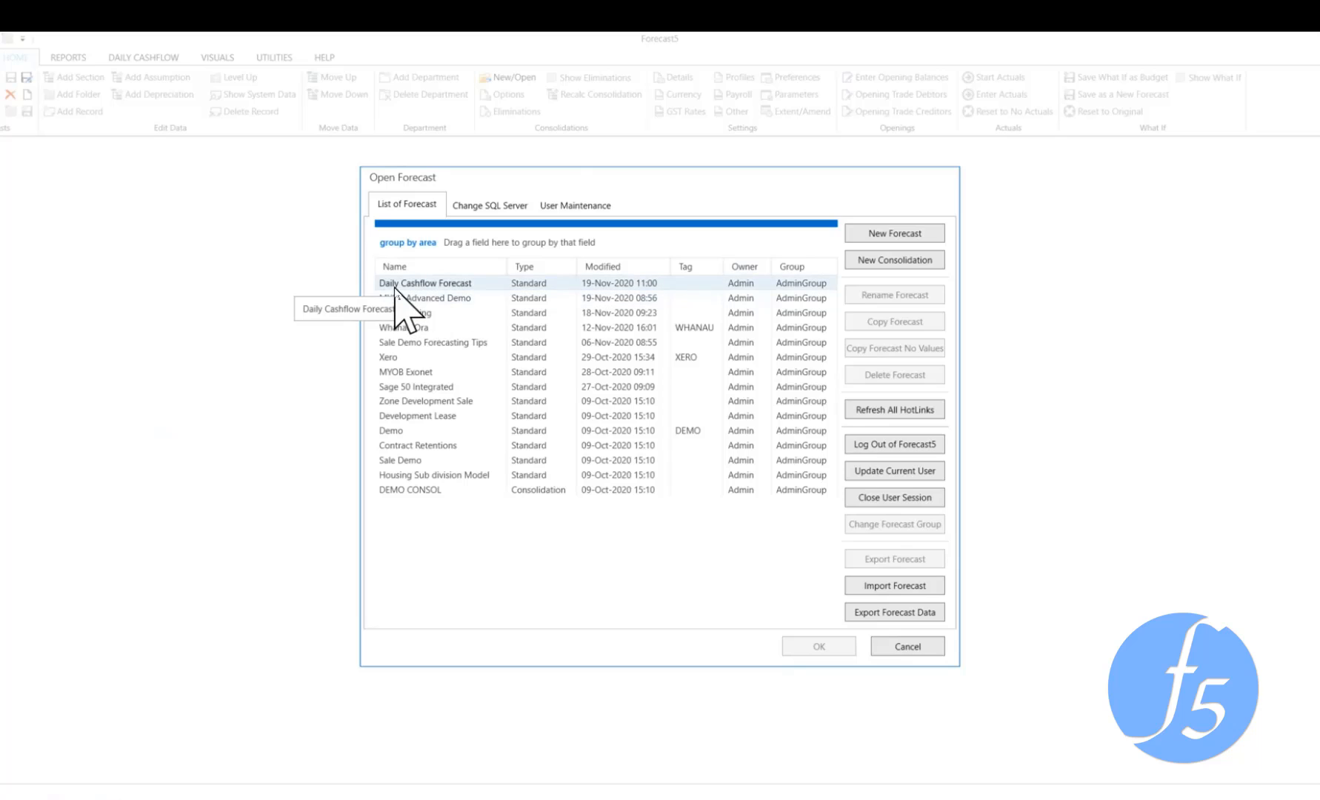
Open the Daily Cashflow Forecast from the list of forecasts
click(395, 288)
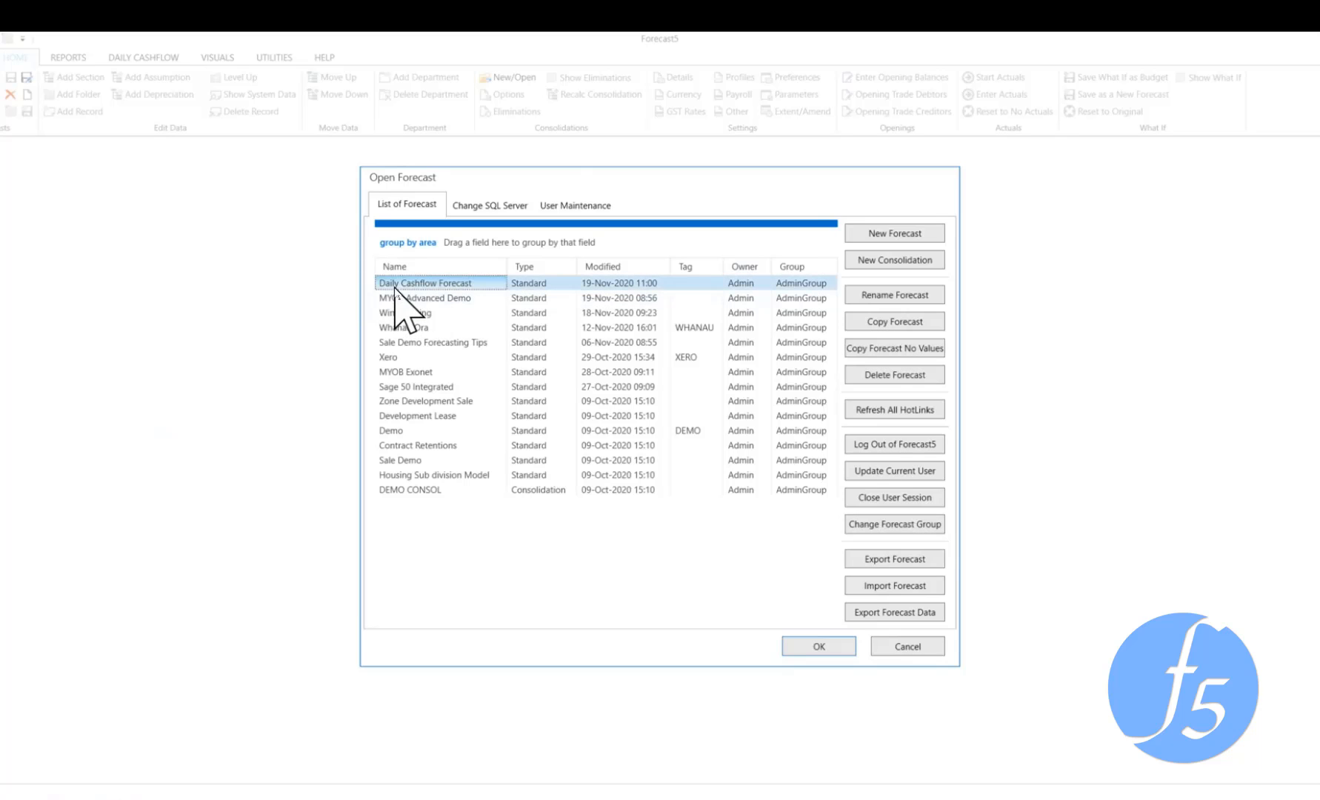
click(795, 649)
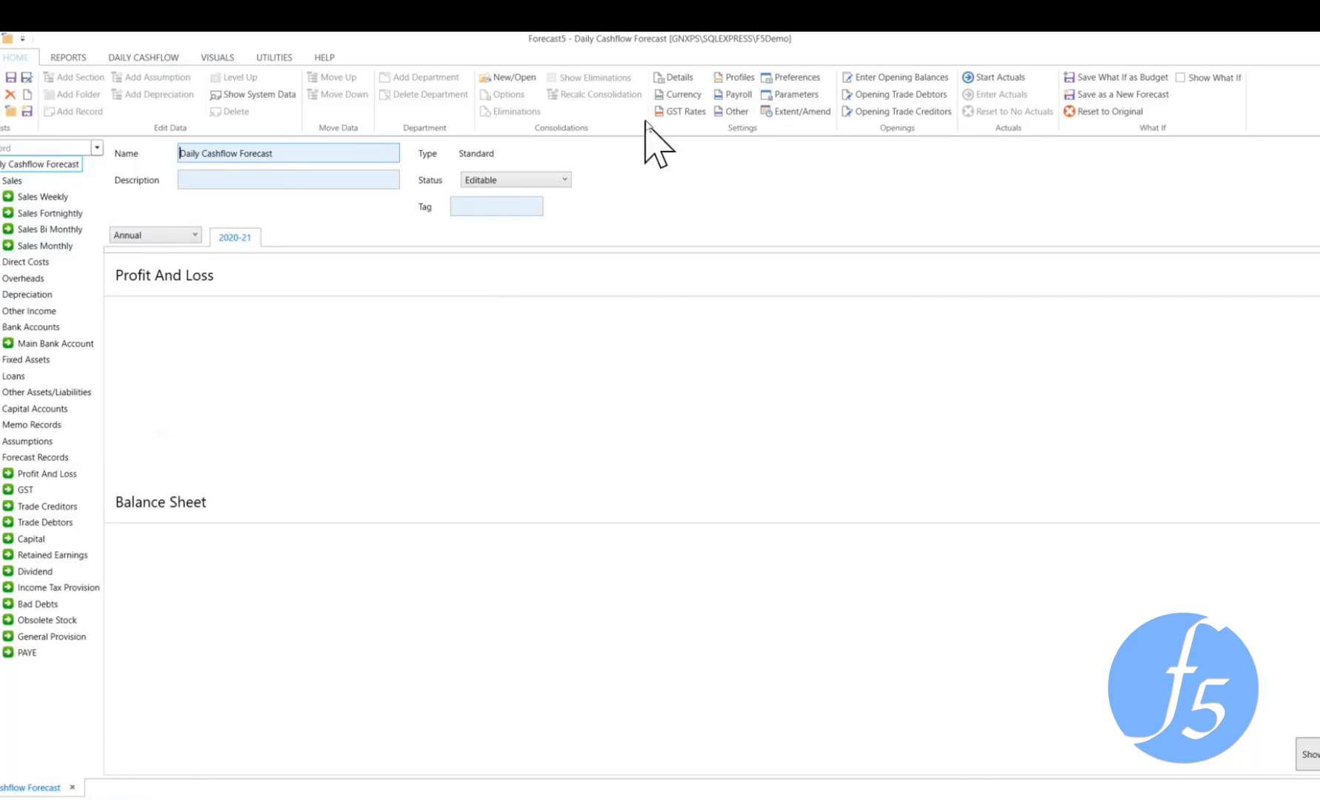
Review the Weekend Payment Day choices in the forecast's preference settings, leaving Friday selected
click(671, 76)
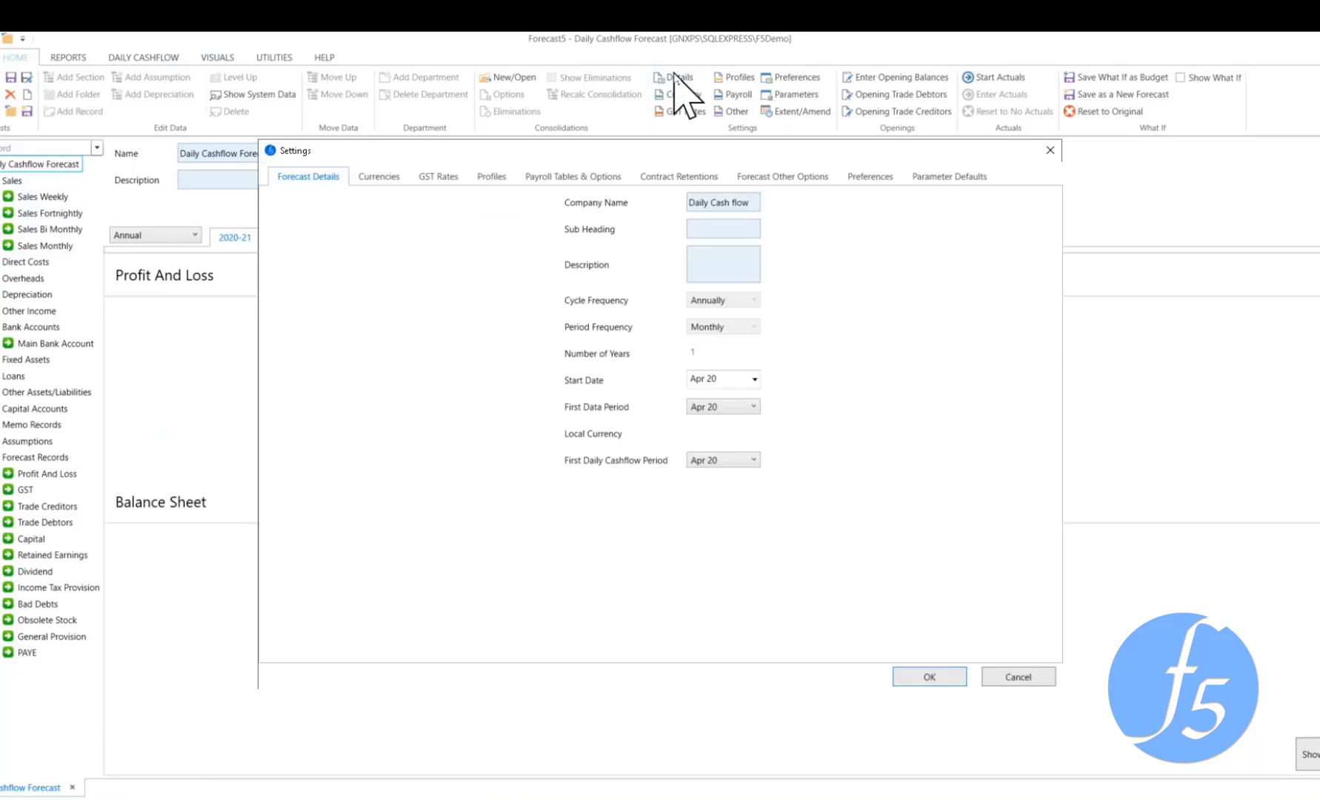
click(871, 186)
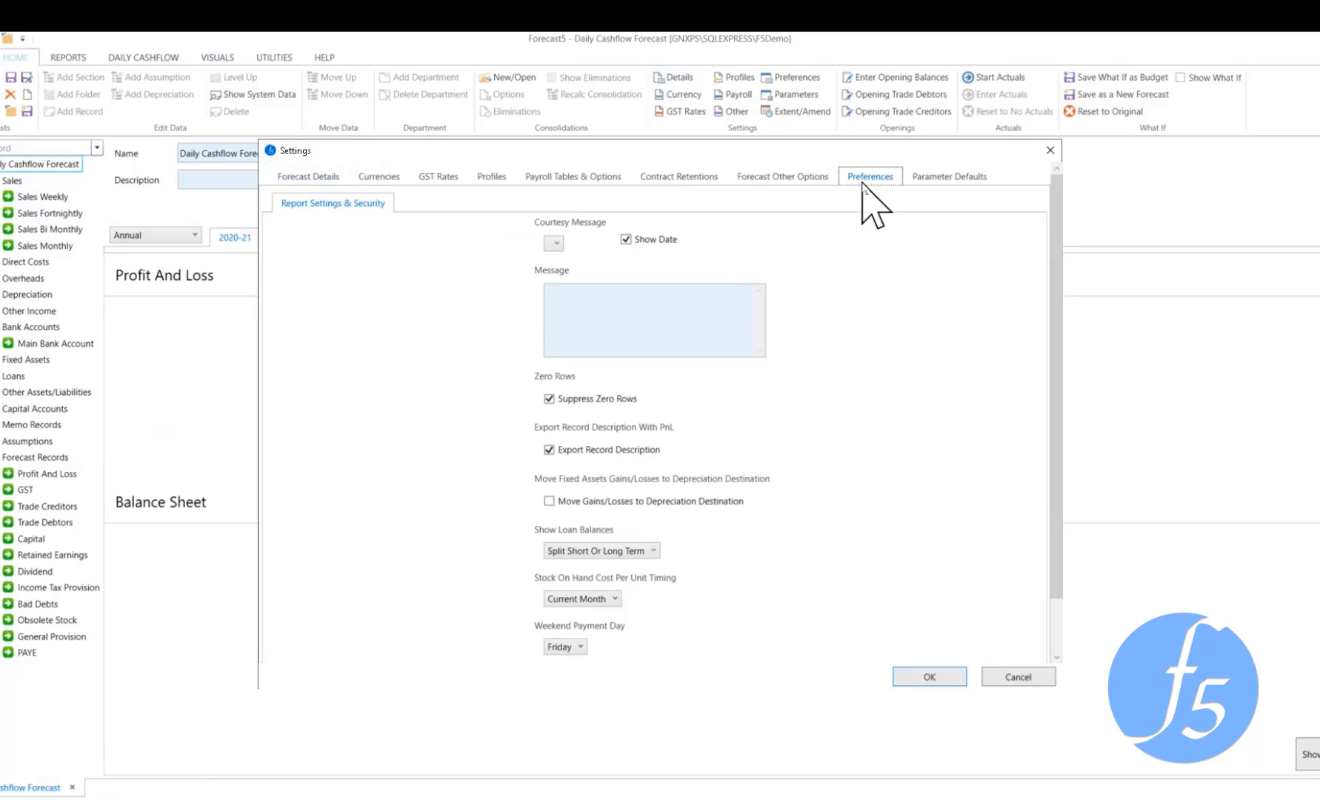
scroll(851, 489, down, 2)
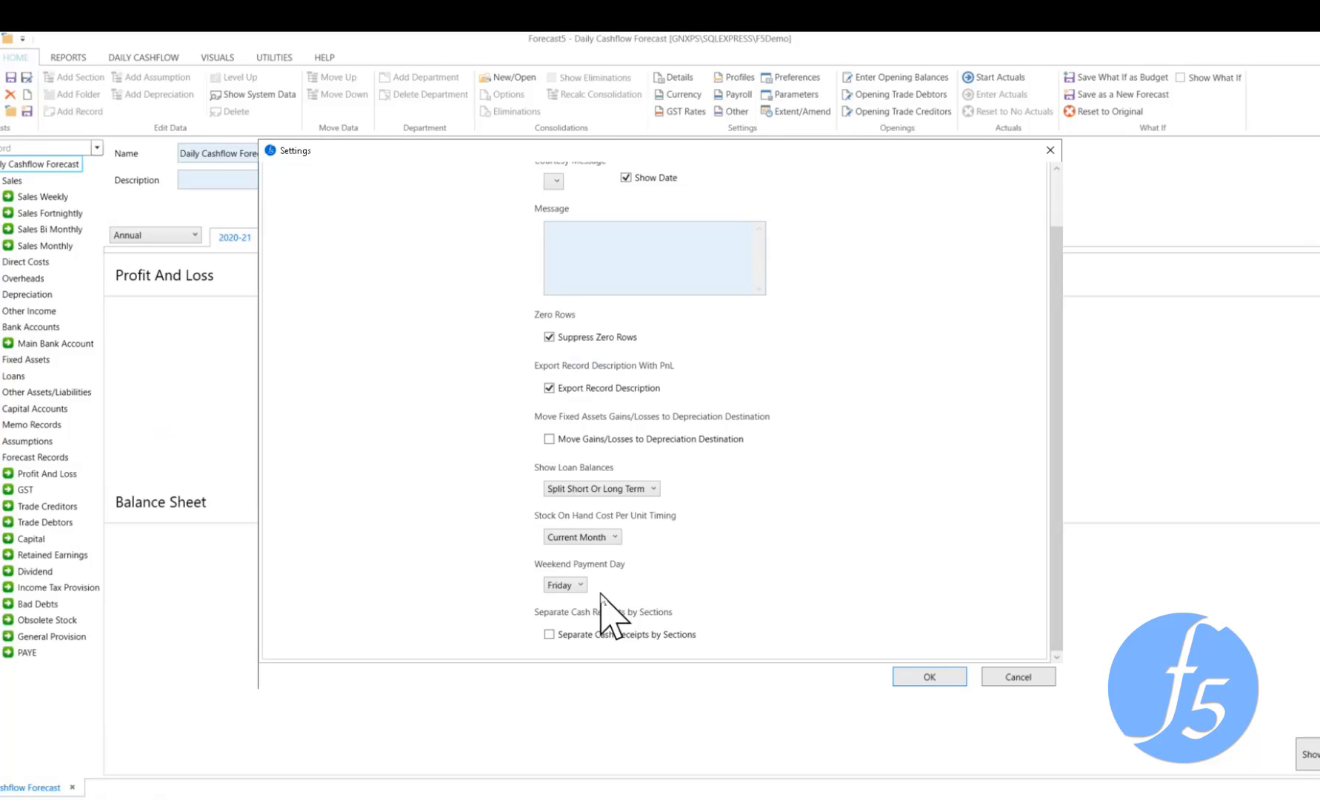
click(581, 586)
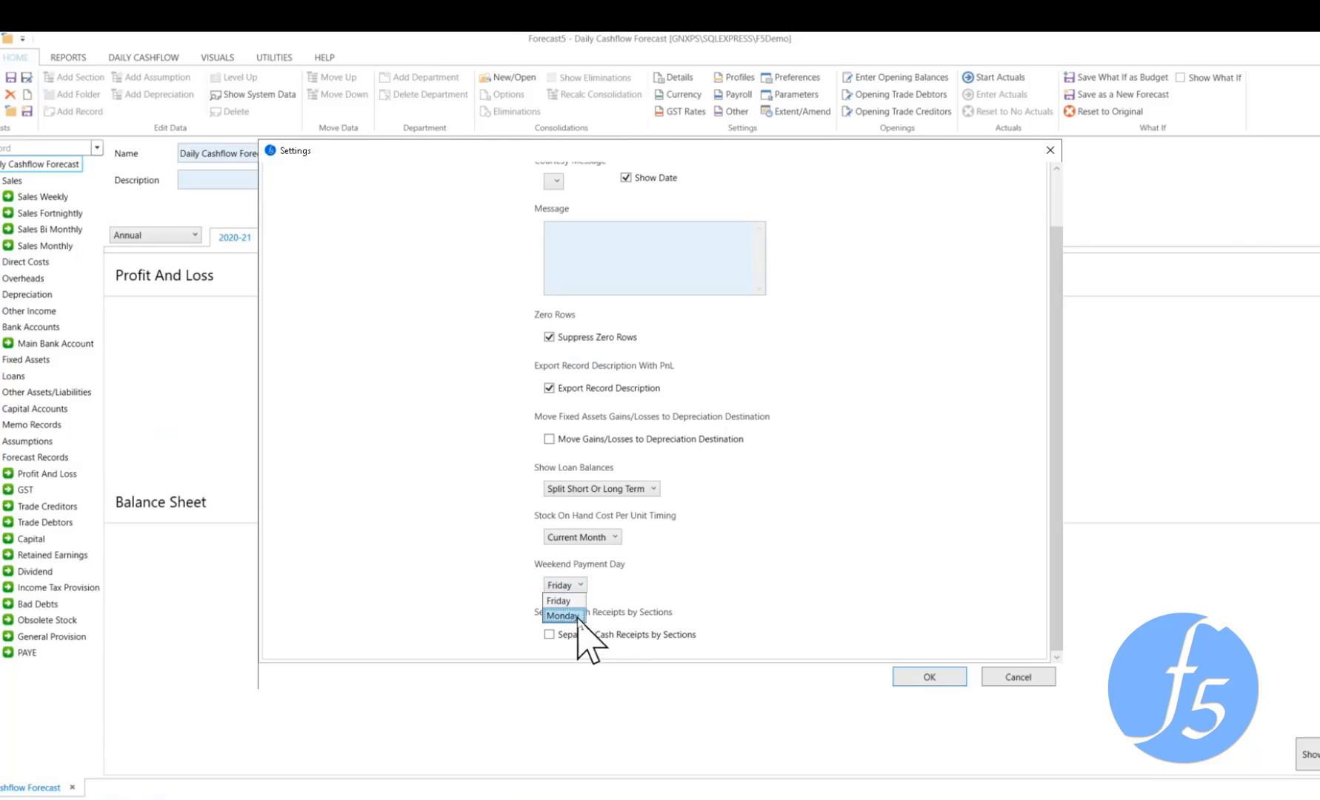
click(674, 593)
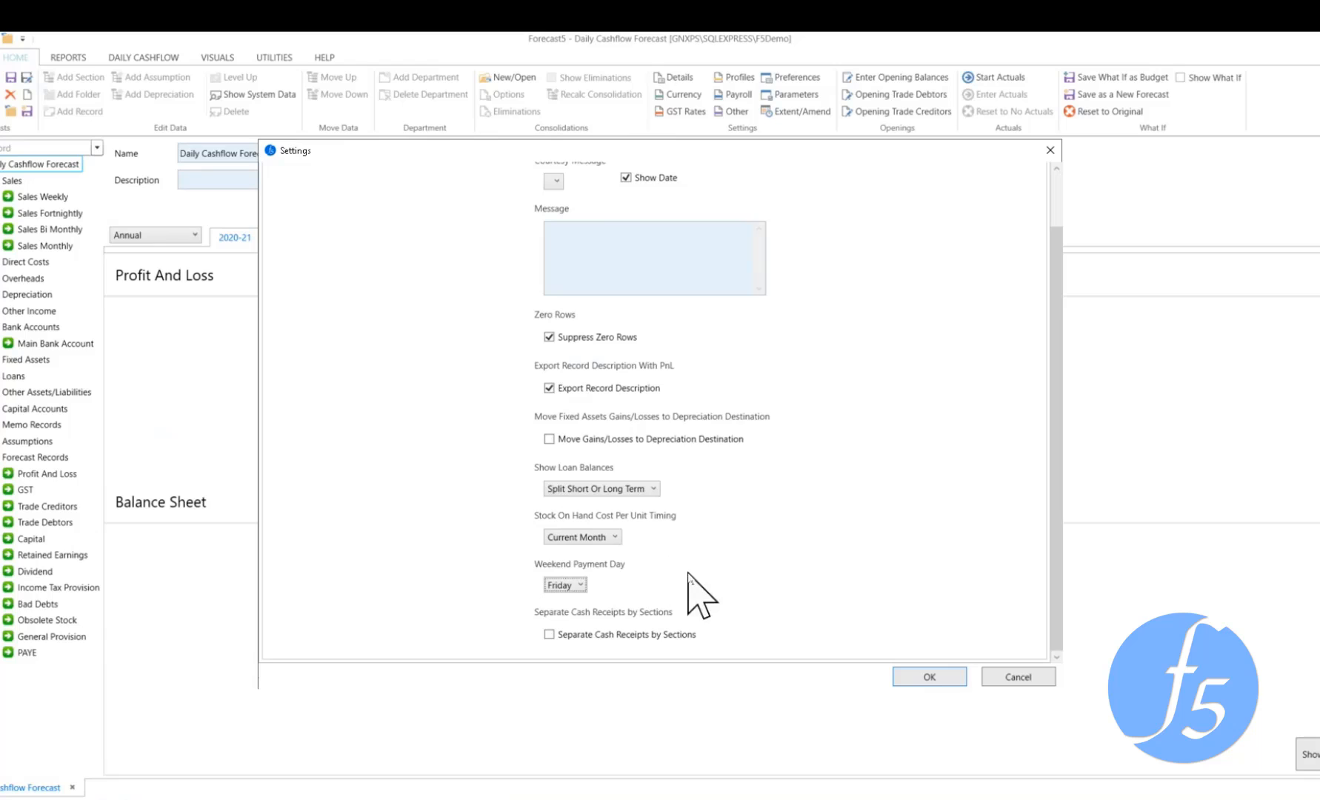
scroll(700, 592, up, 2)
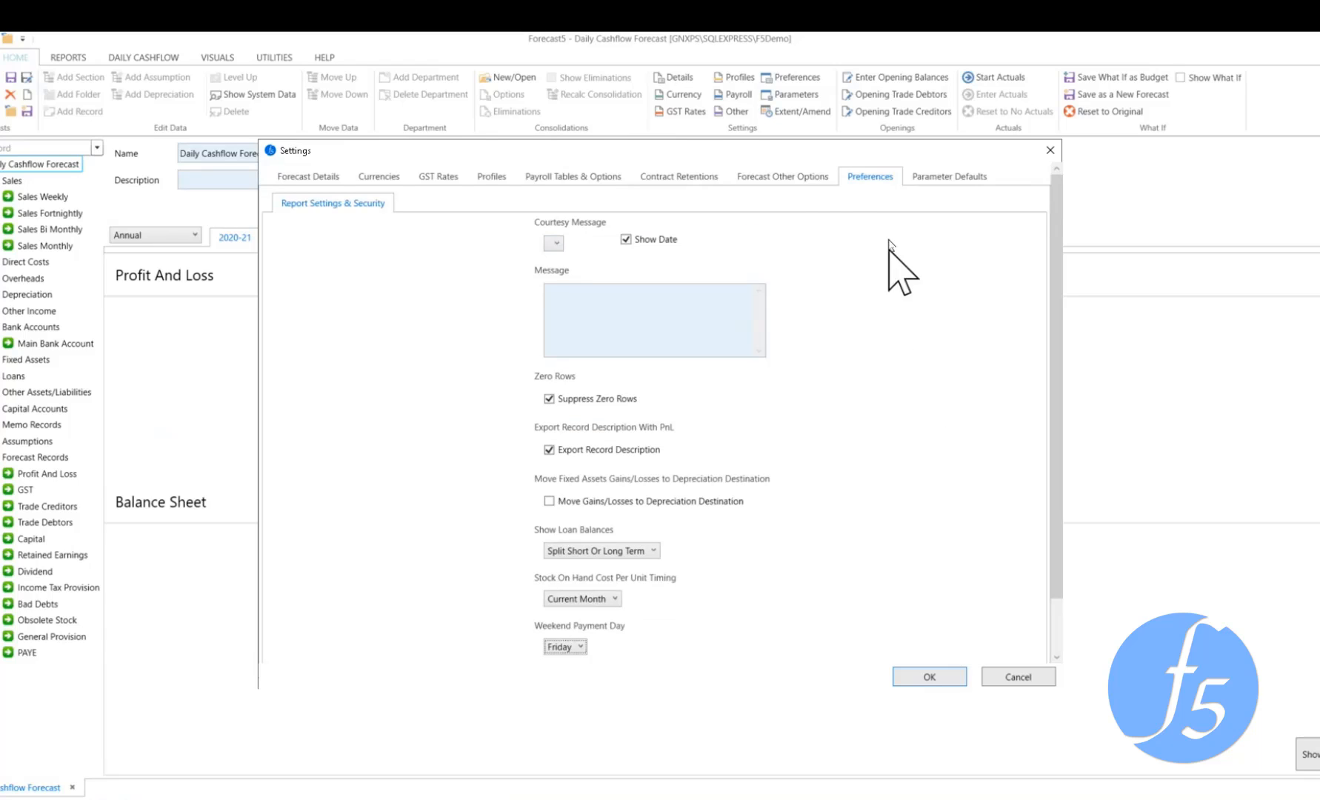
Review the Debtor Invoices timing choices in the forecast's calculation options, leaving At Month End selected
click(796, 183)
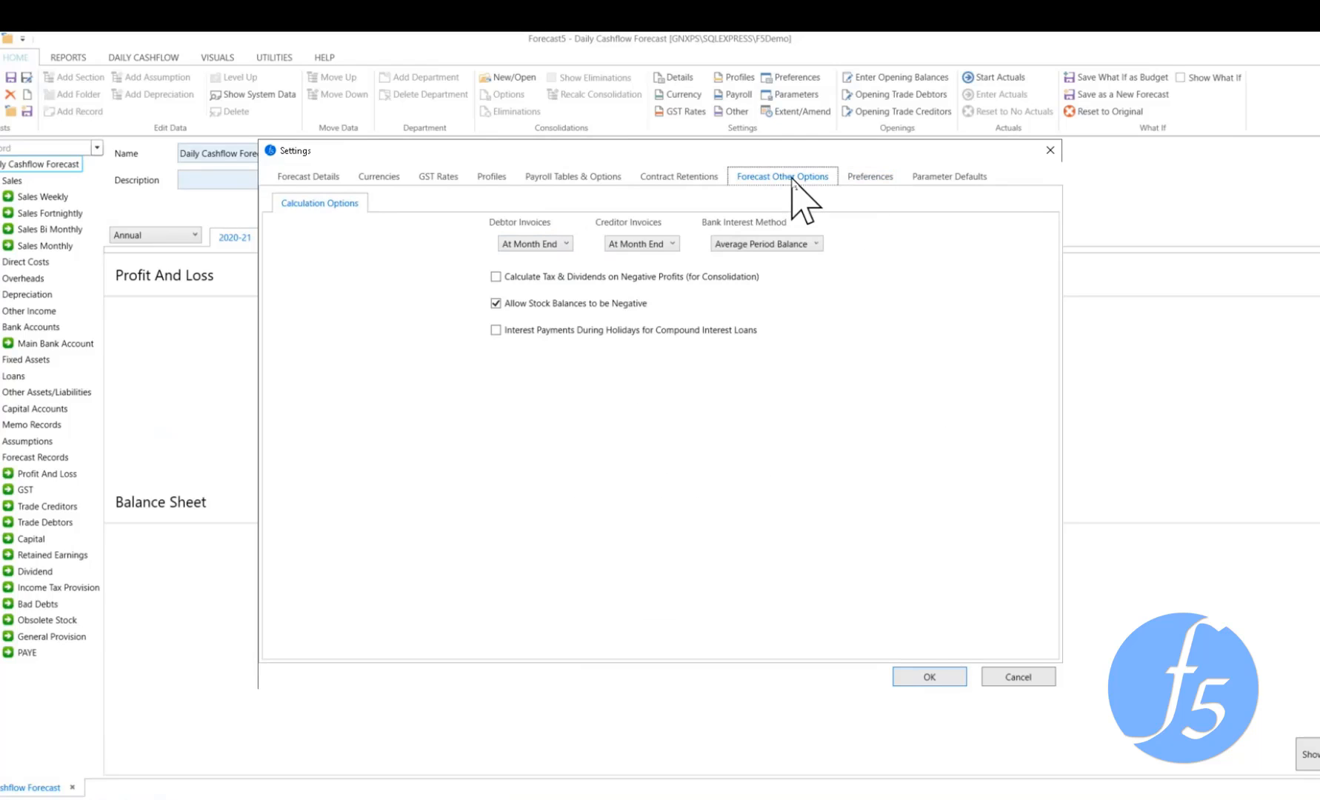
click(566, 245)
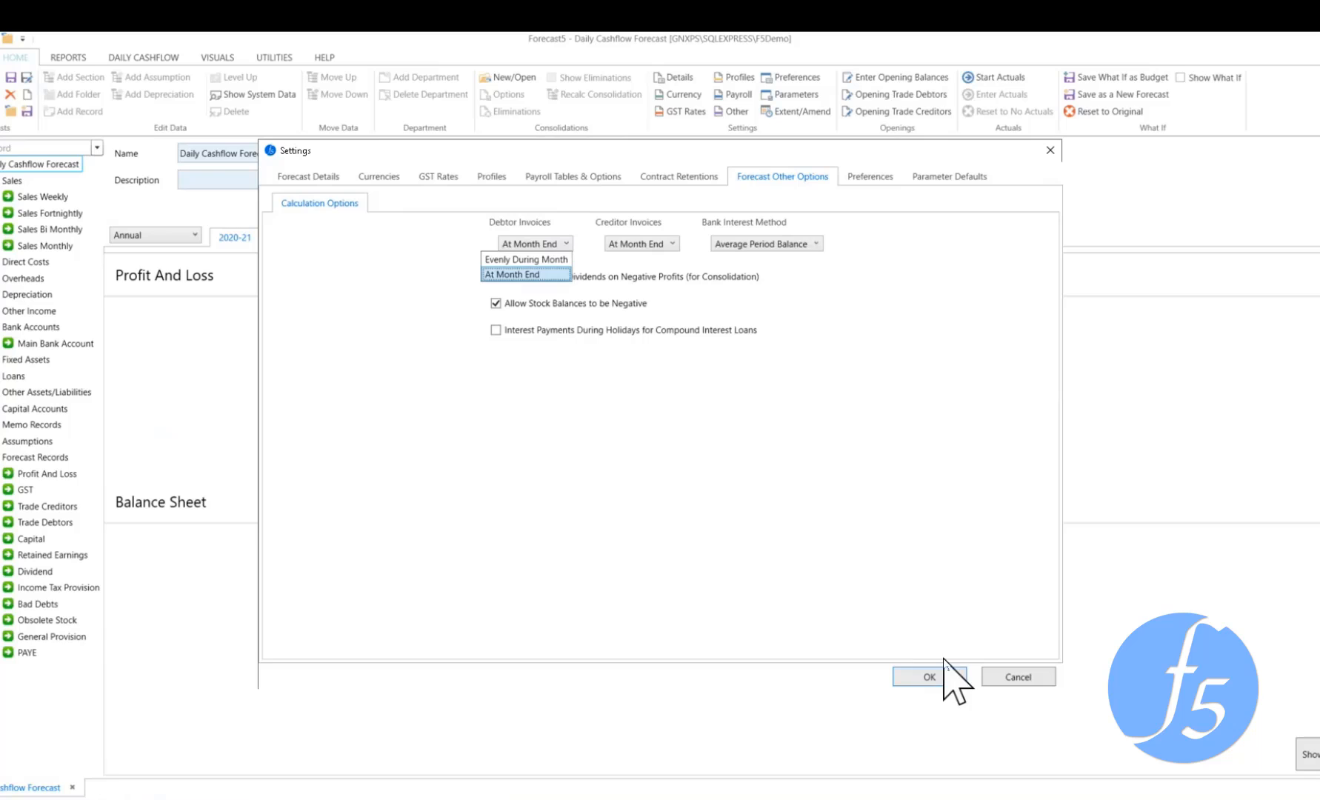
click(552, 146)
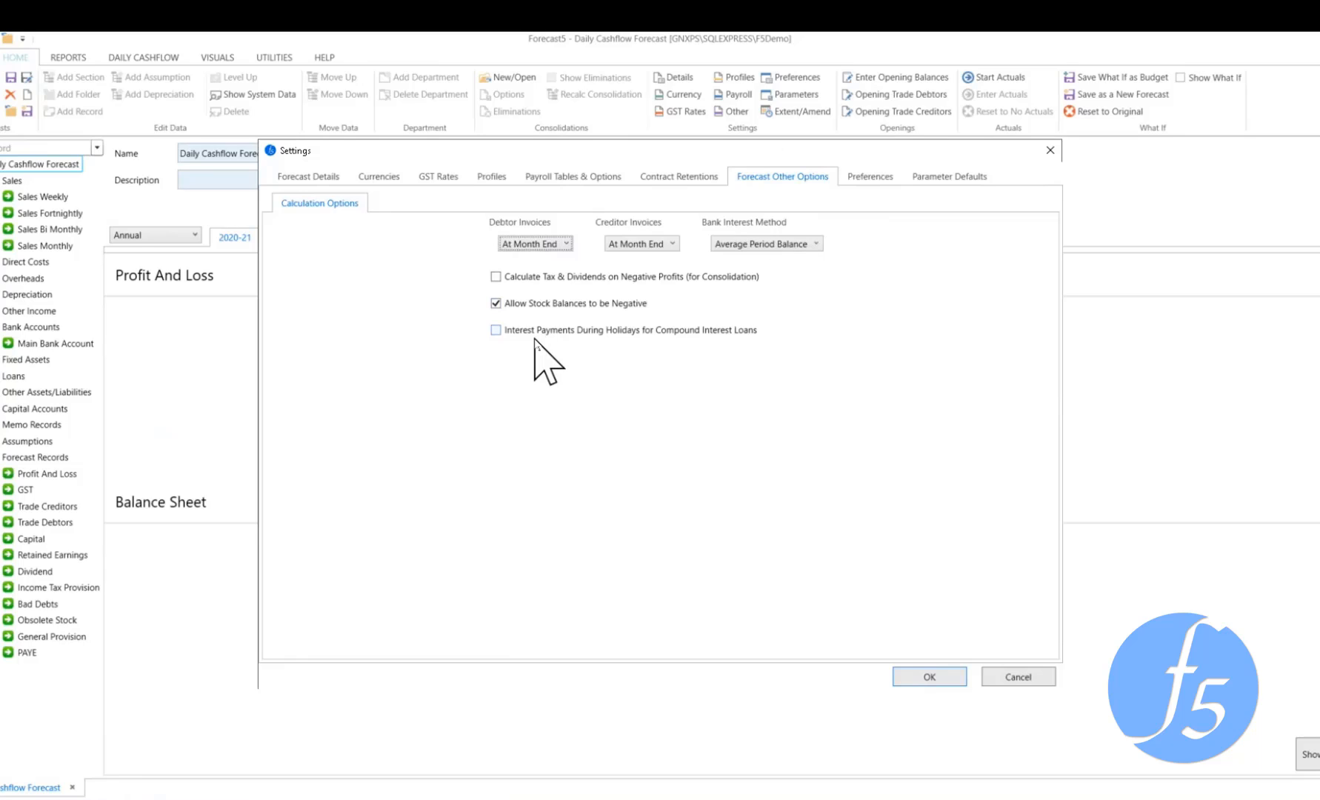
Review the available First Daily Cashflow Period months in the forecast details and close the settings without changes
click(293, 178)
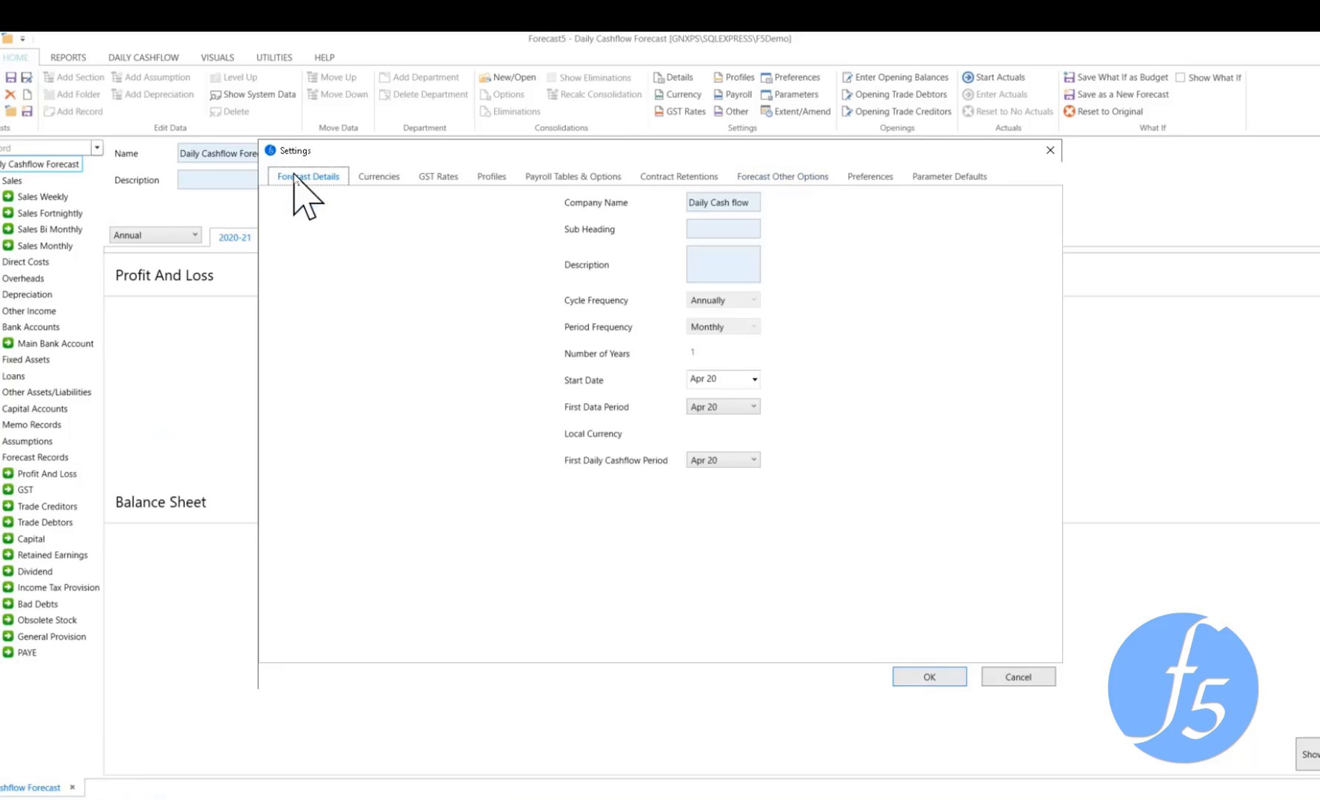
click(754, 461)
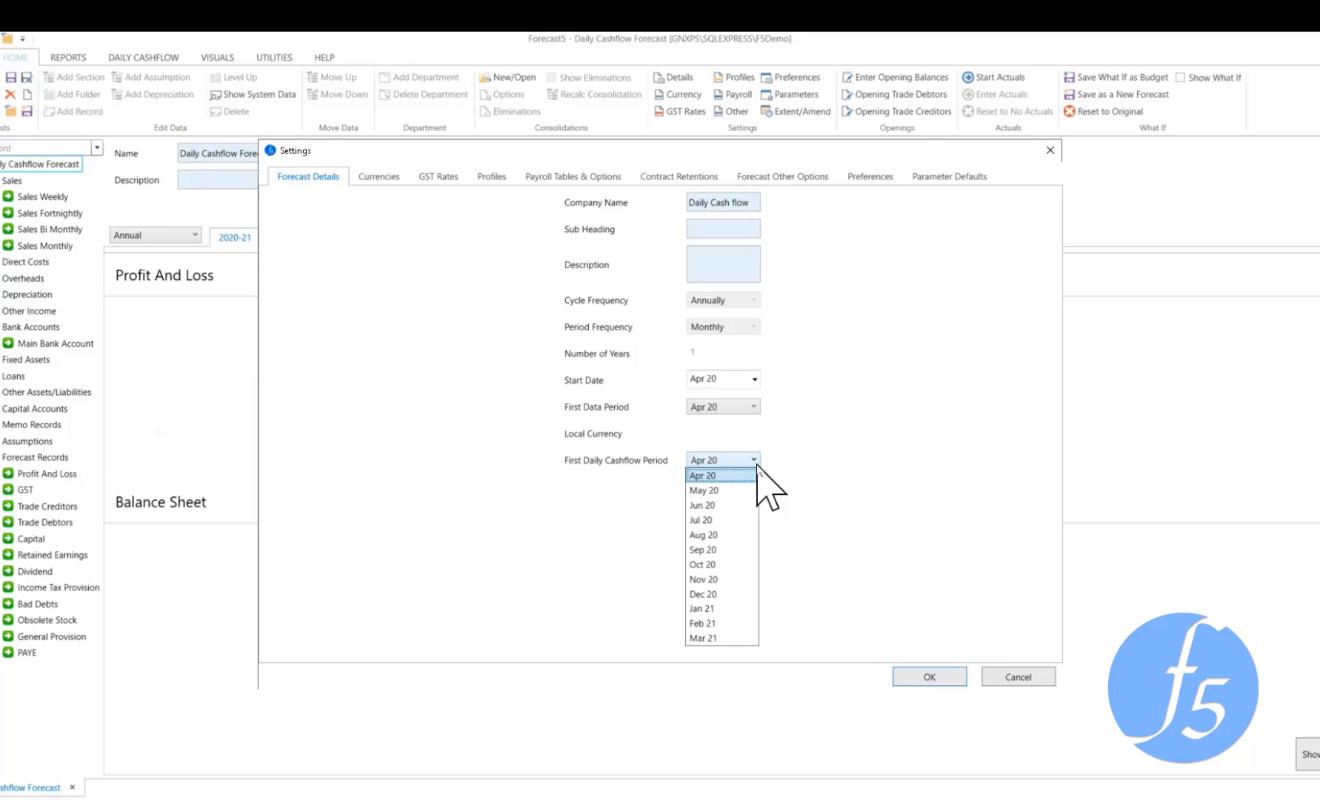
click(1043, 675)
click(1043, 676)
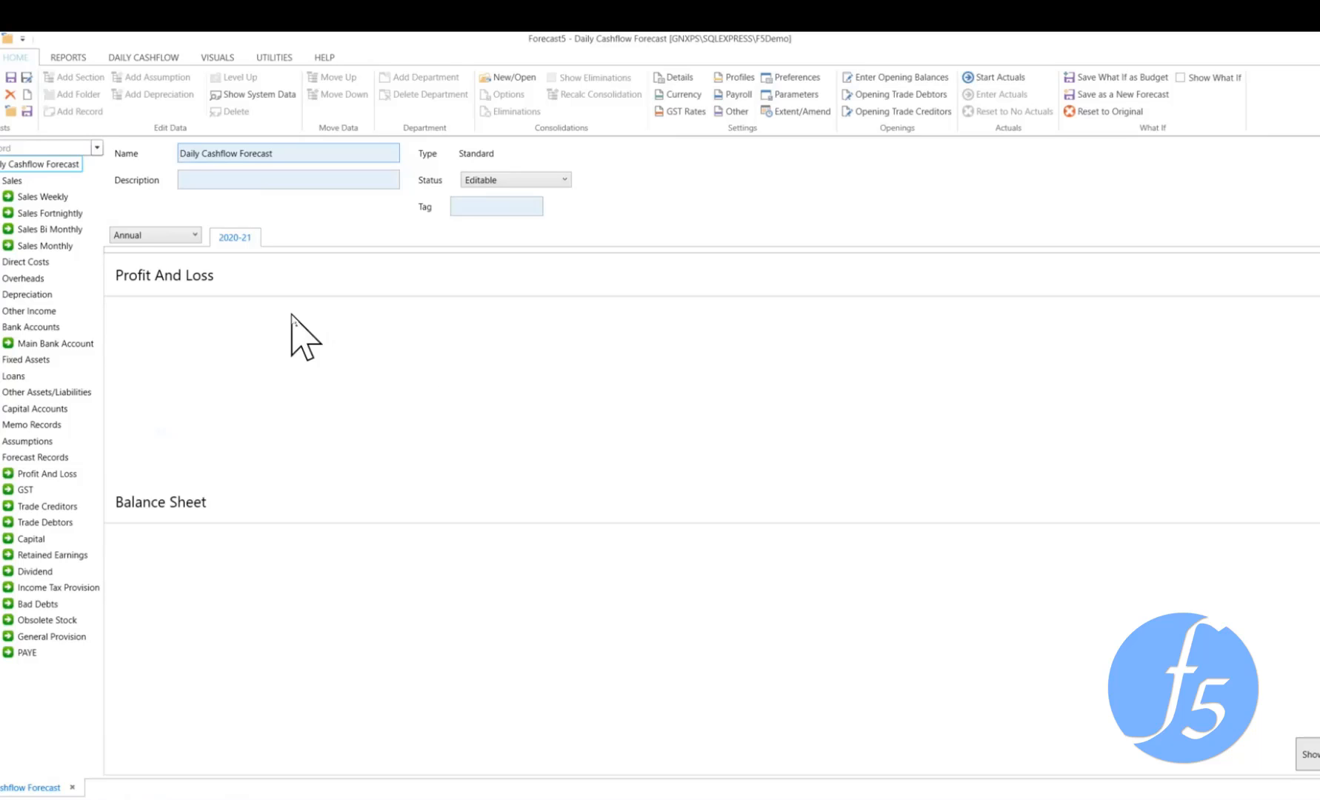
Set the gross receipts credit days to 20 for all months of the Sales Weekly record
click(42, 198)
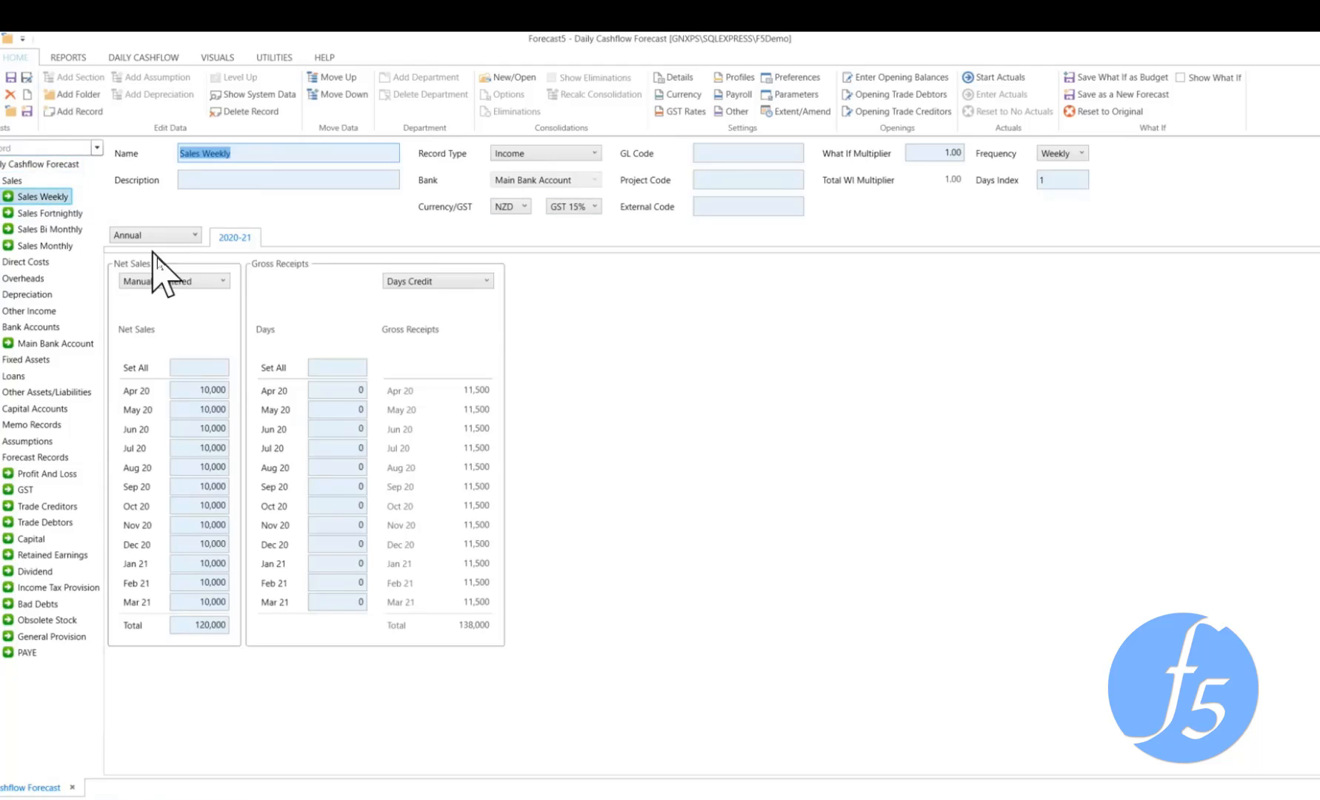
click(206, 367)
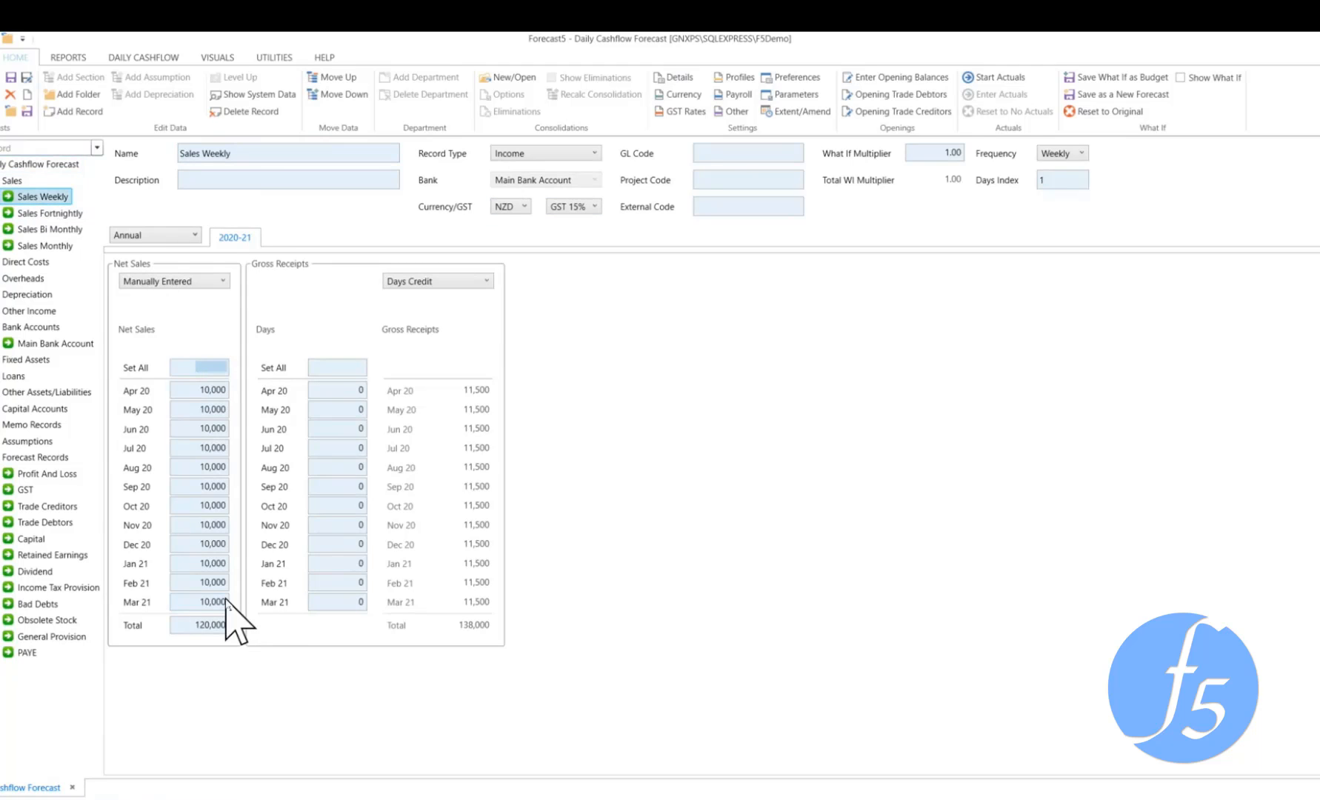
click(357, 369)
text(20)
key(Tab)
click(338, 368)
Review the Frequency options and the Days Index of the Sales Weekly record, keeping Weekly selected
click(1082, 154)
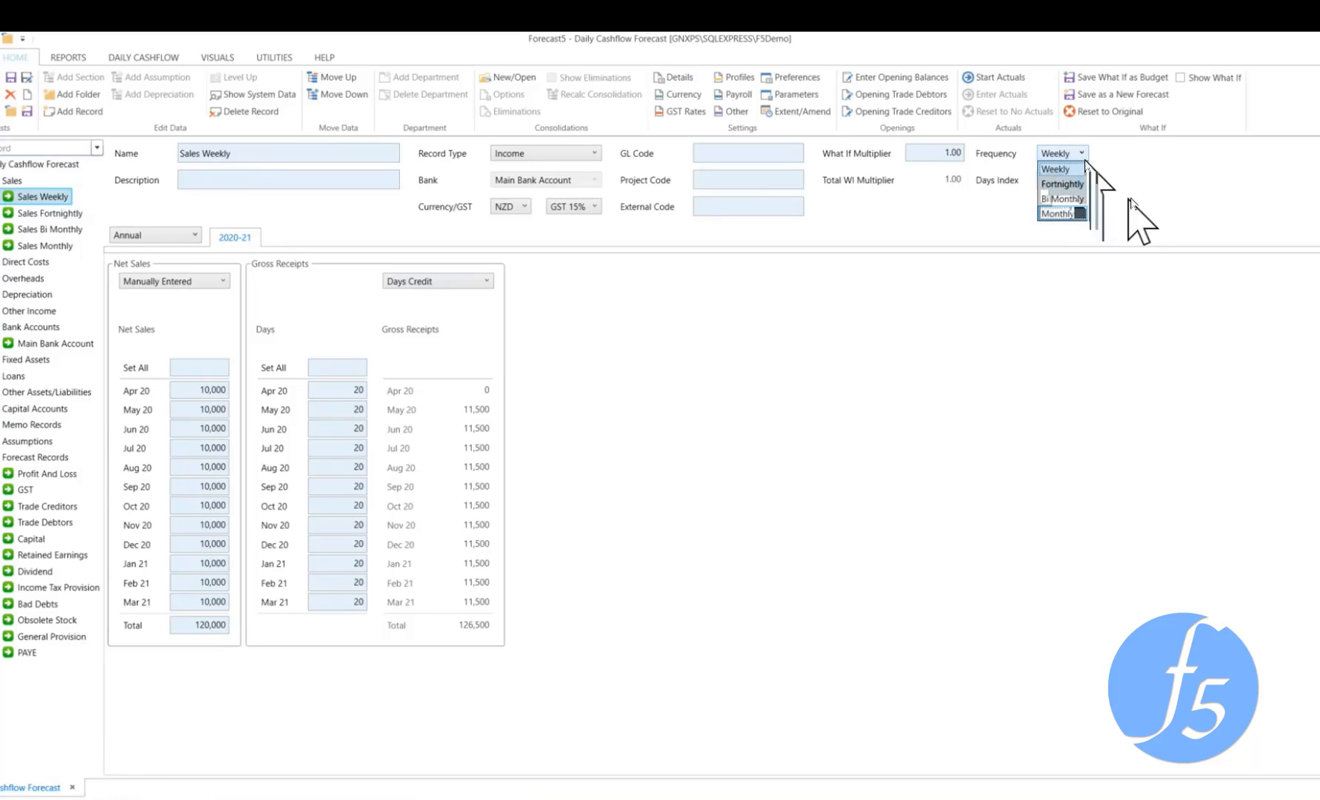
click(1136, 199)
click(1061, 180)
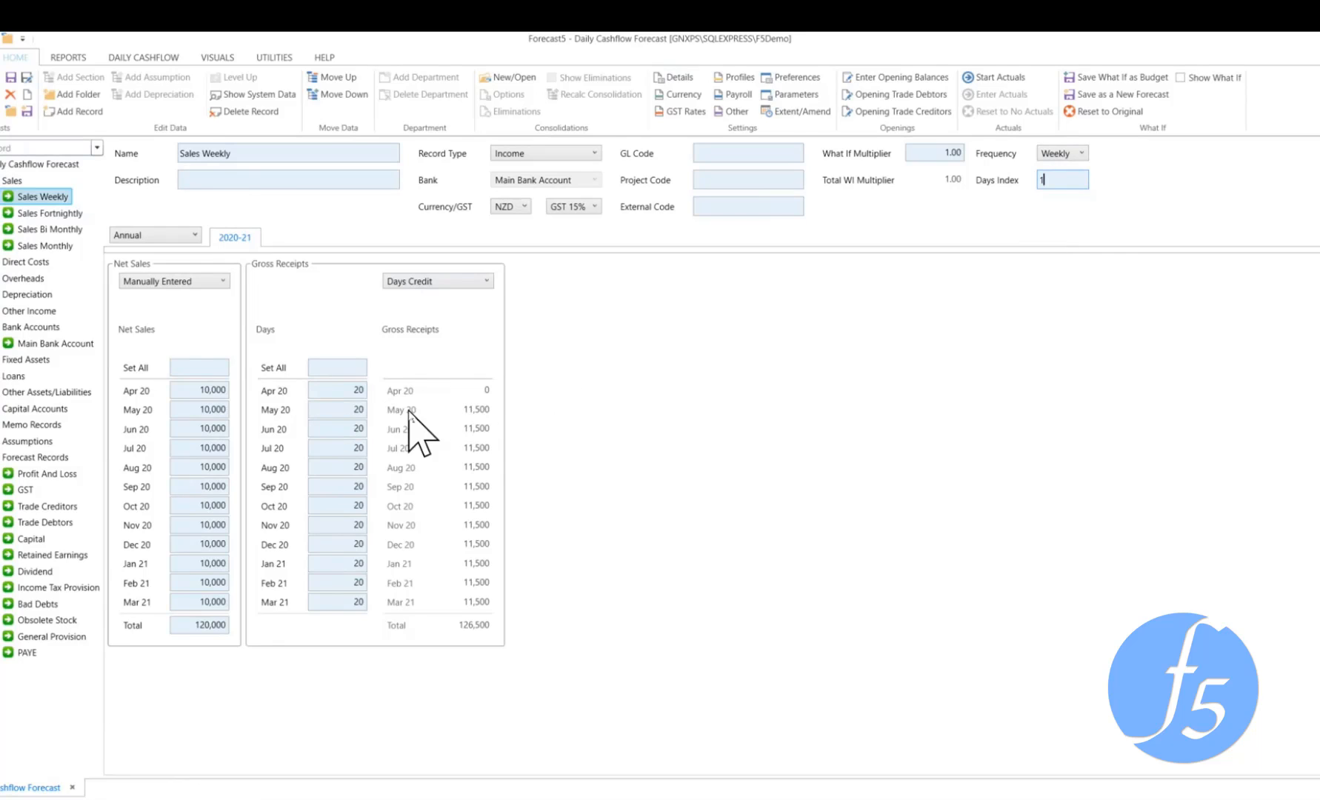
Show the system data for Sales Weekly and examine its Daily Cash Flow Receipts for April and May 20
click(251, 99)
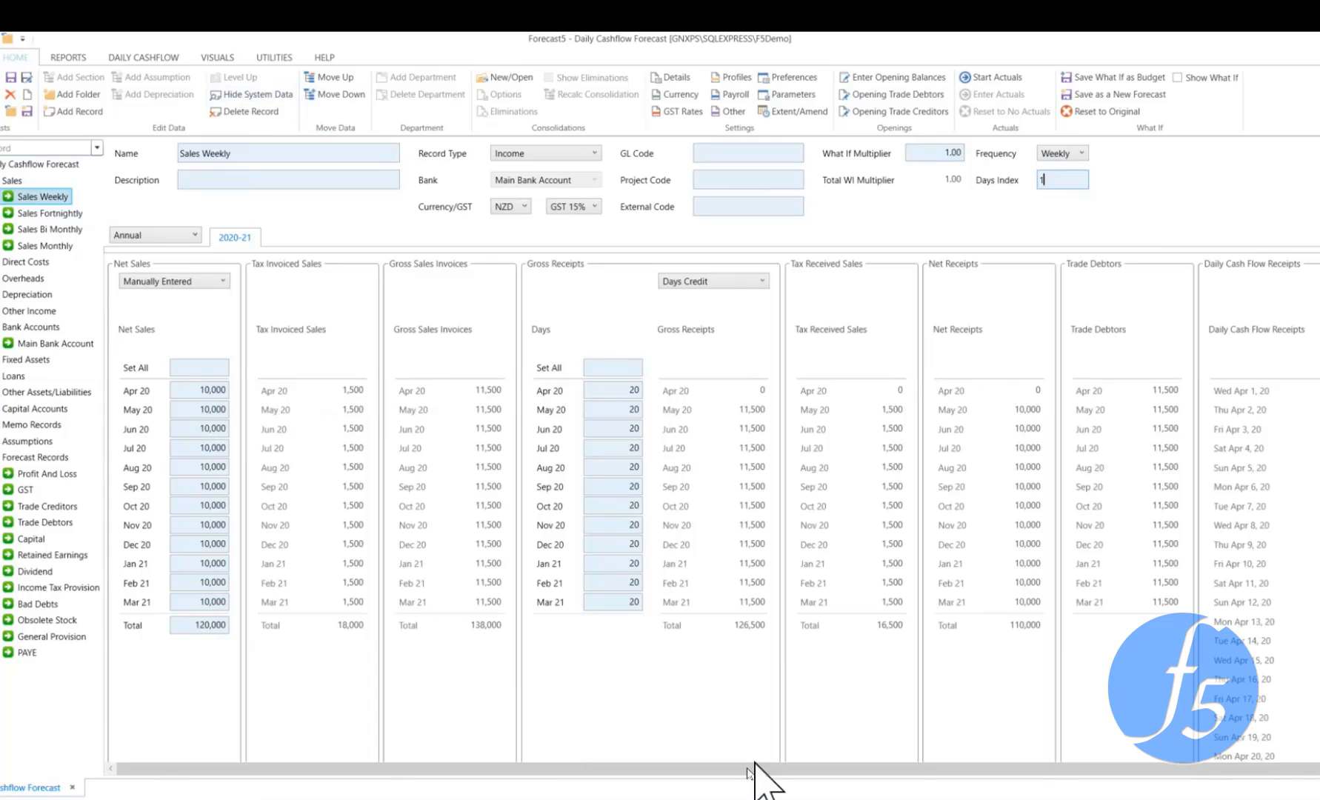
drag(755, 776, 933, 787)
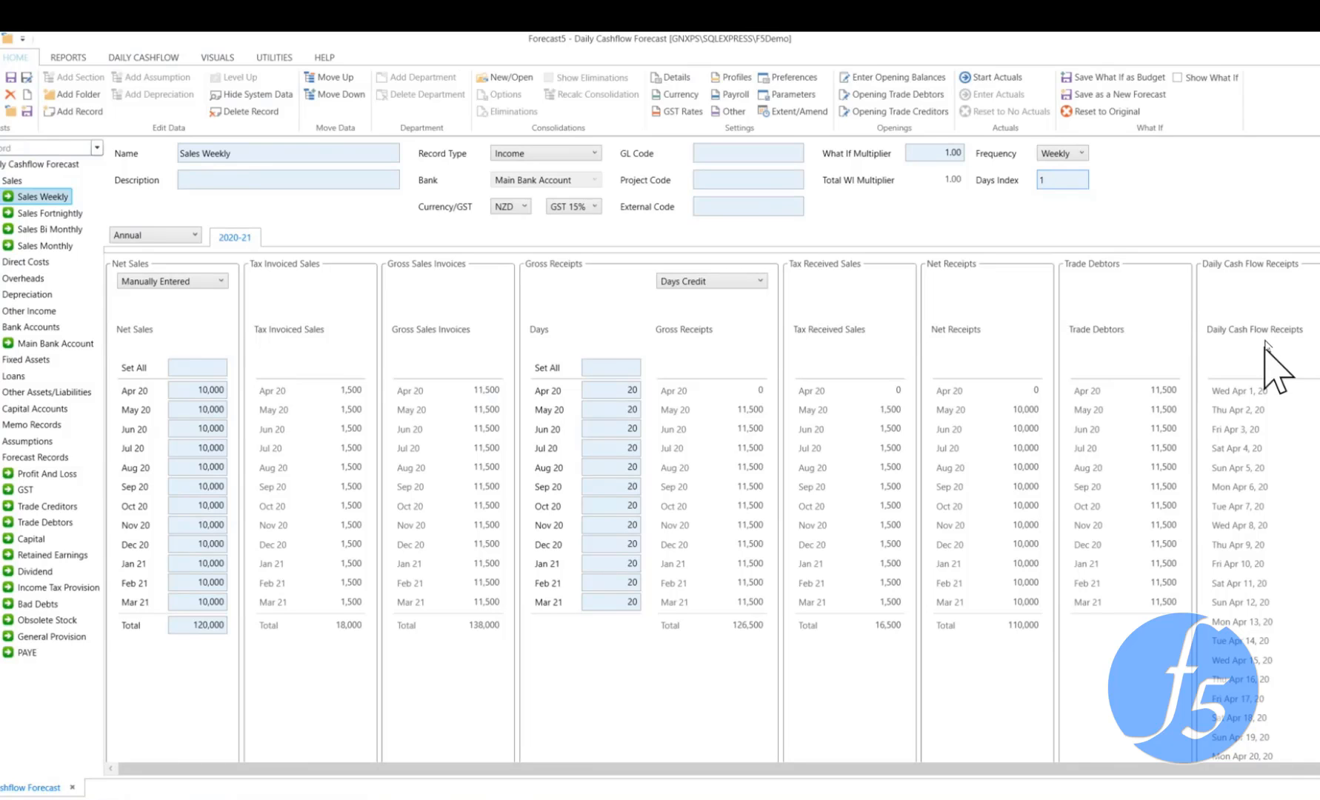
scroll(1268, 367, down, 5)
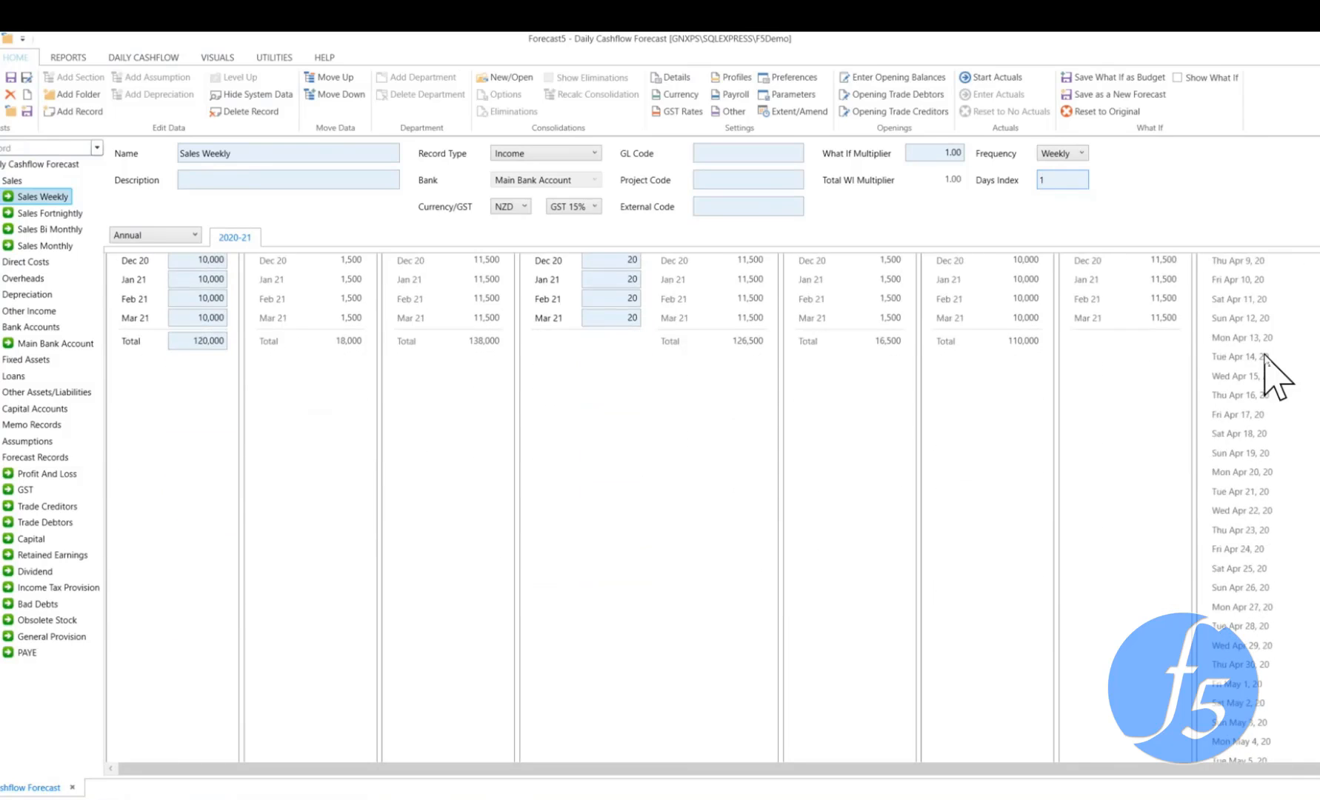
scroll(1268, 367, down, 5)
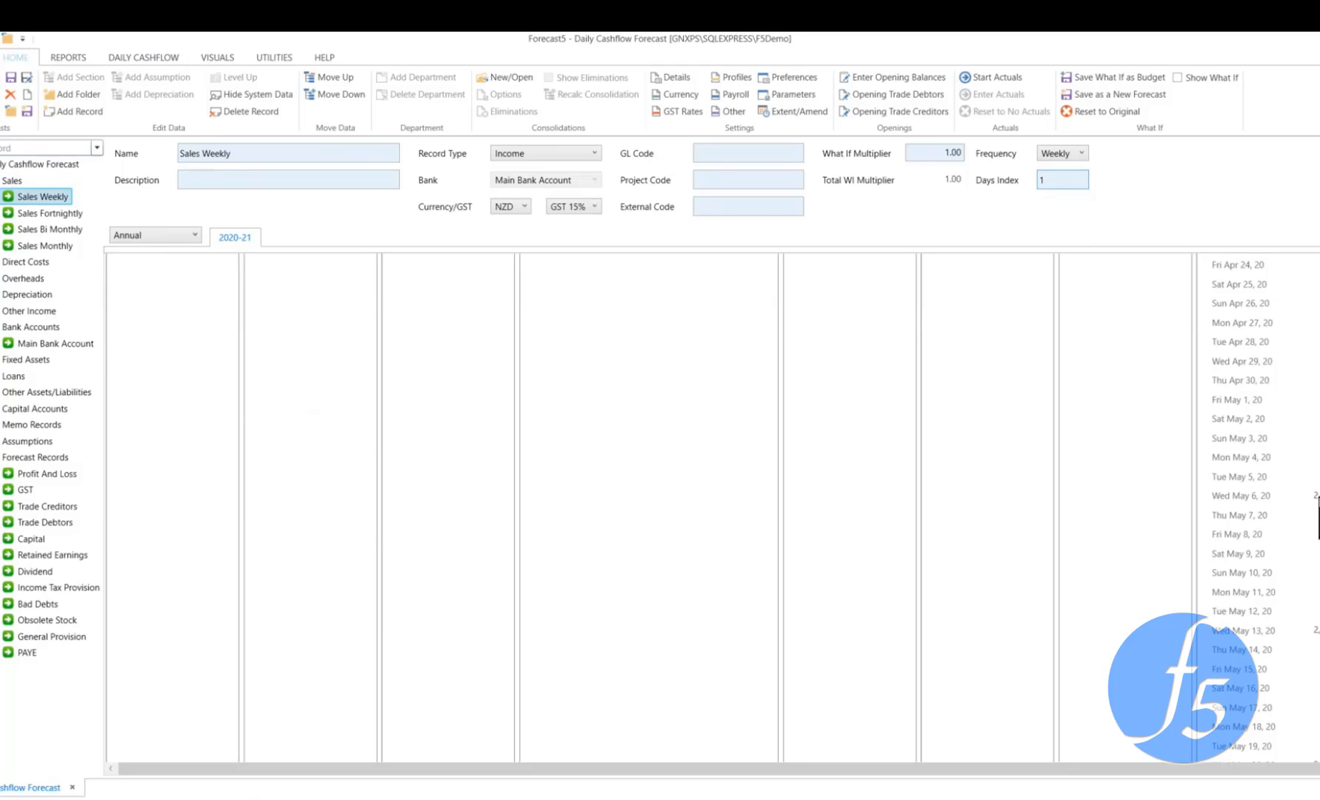
click(1318, 498)
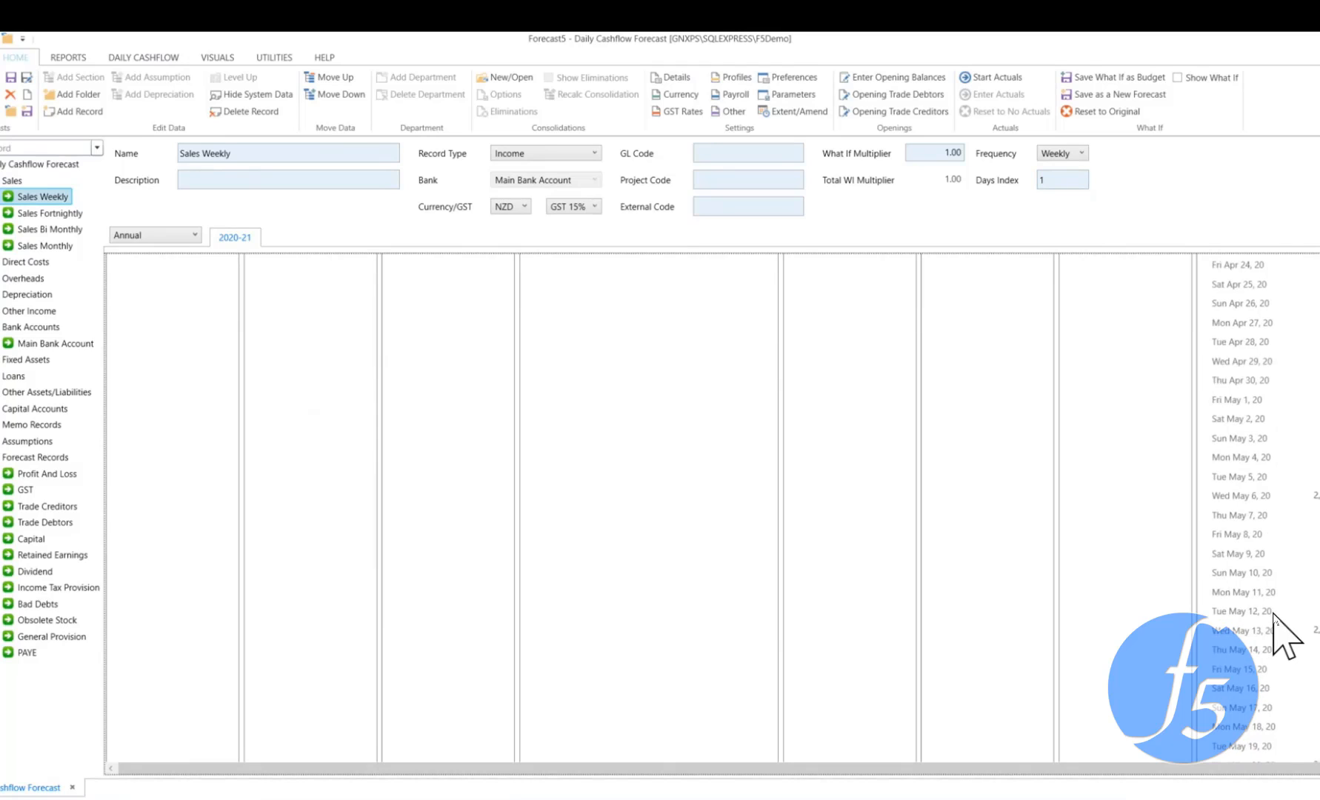
Check the Sales Weekly frequency choices and the forecast details settings, cancelling without changes
click(1082, 154)
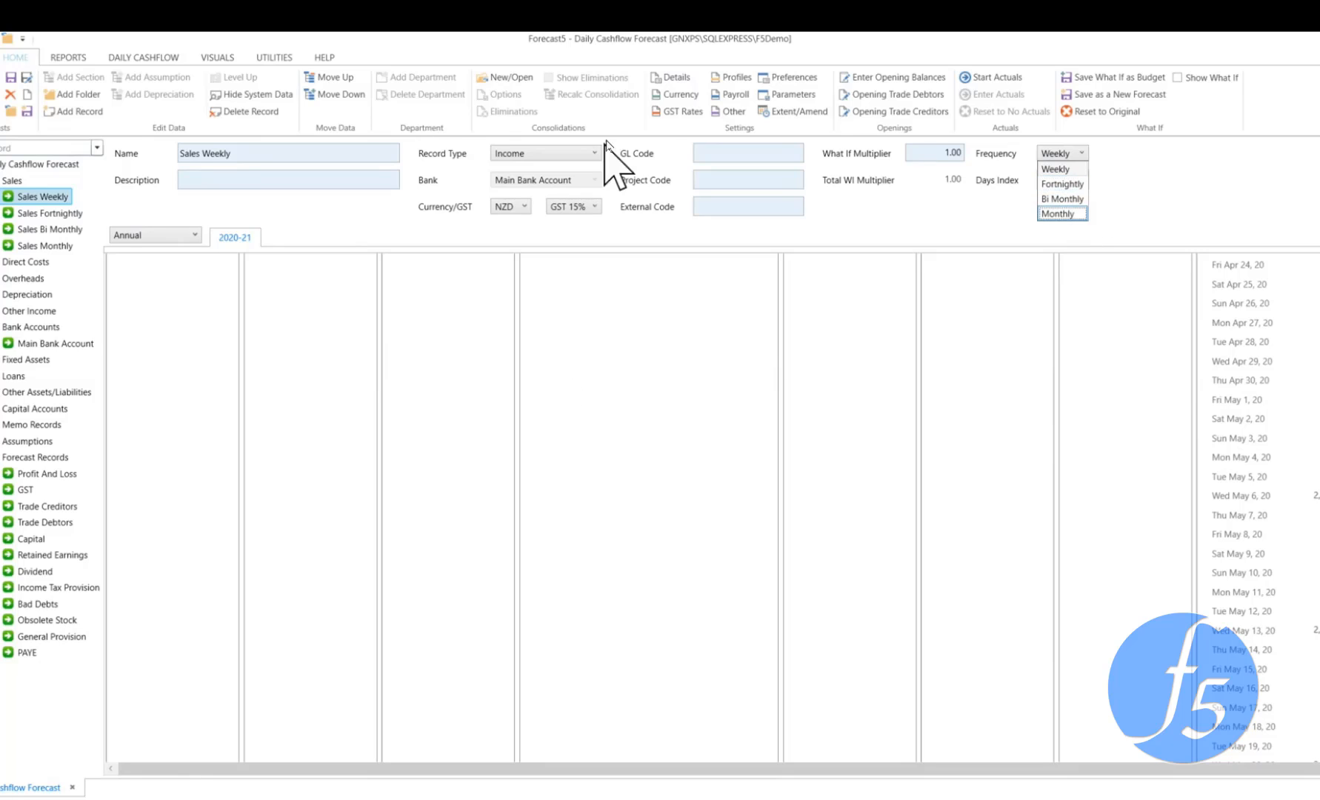
click(671, 78)
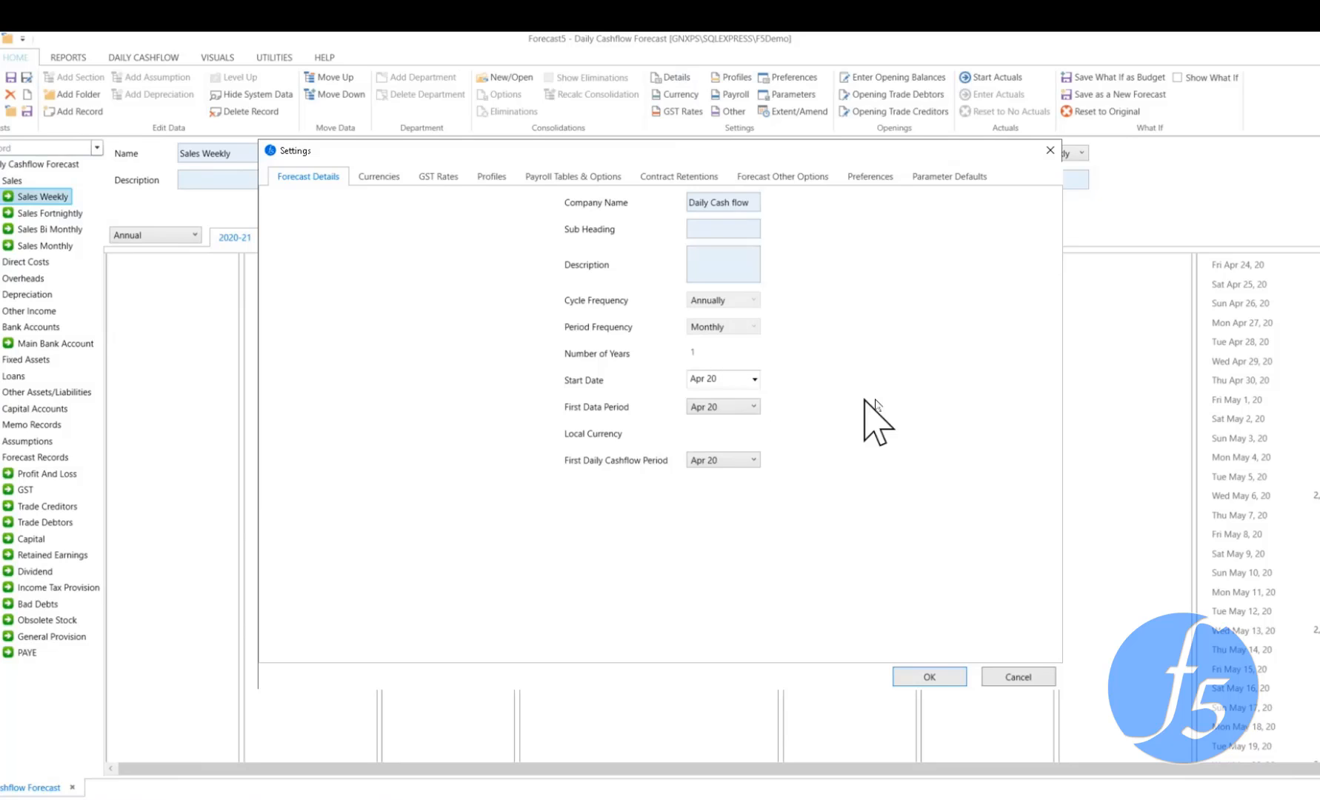
click(1021, 677)
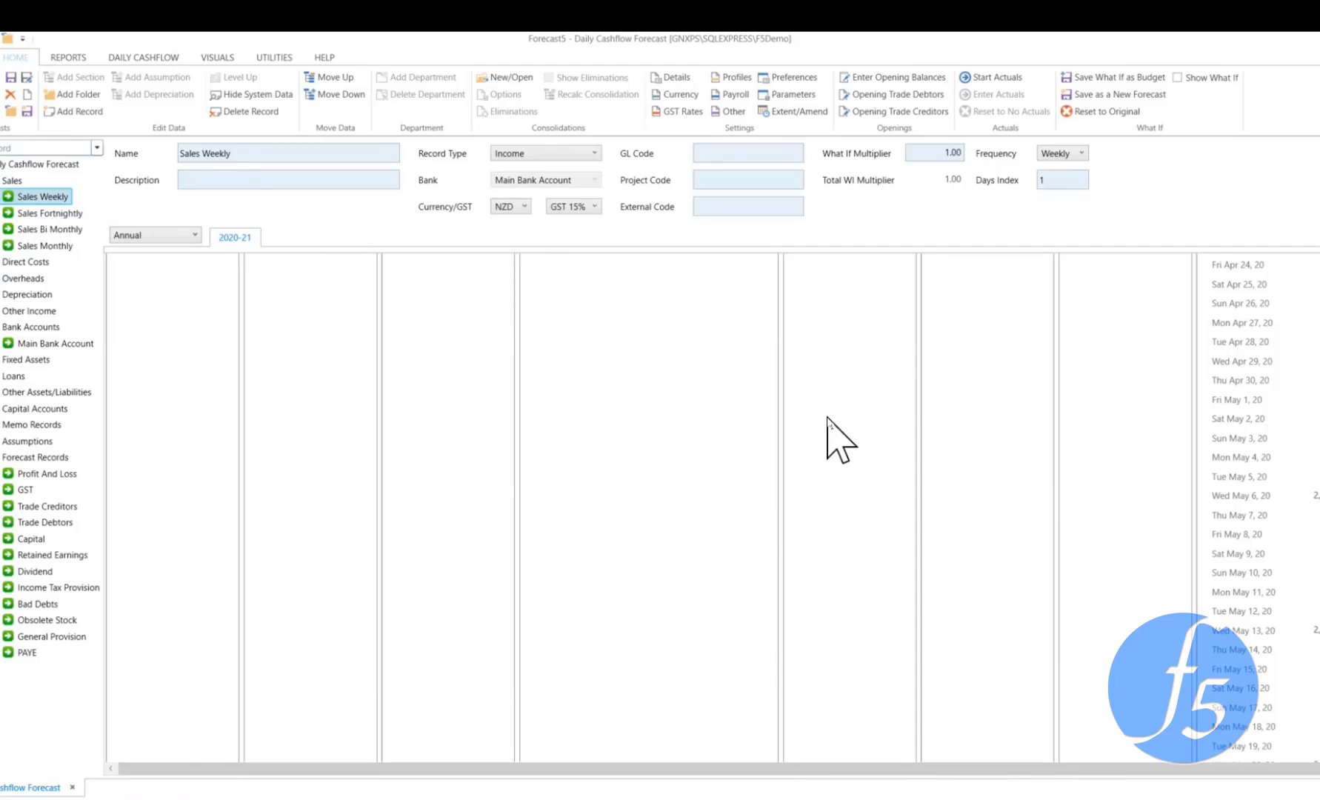
Set the gross receipts credit days to 0 for all months of the Sales Weekly record
scroll(1250, 481, up, 2)
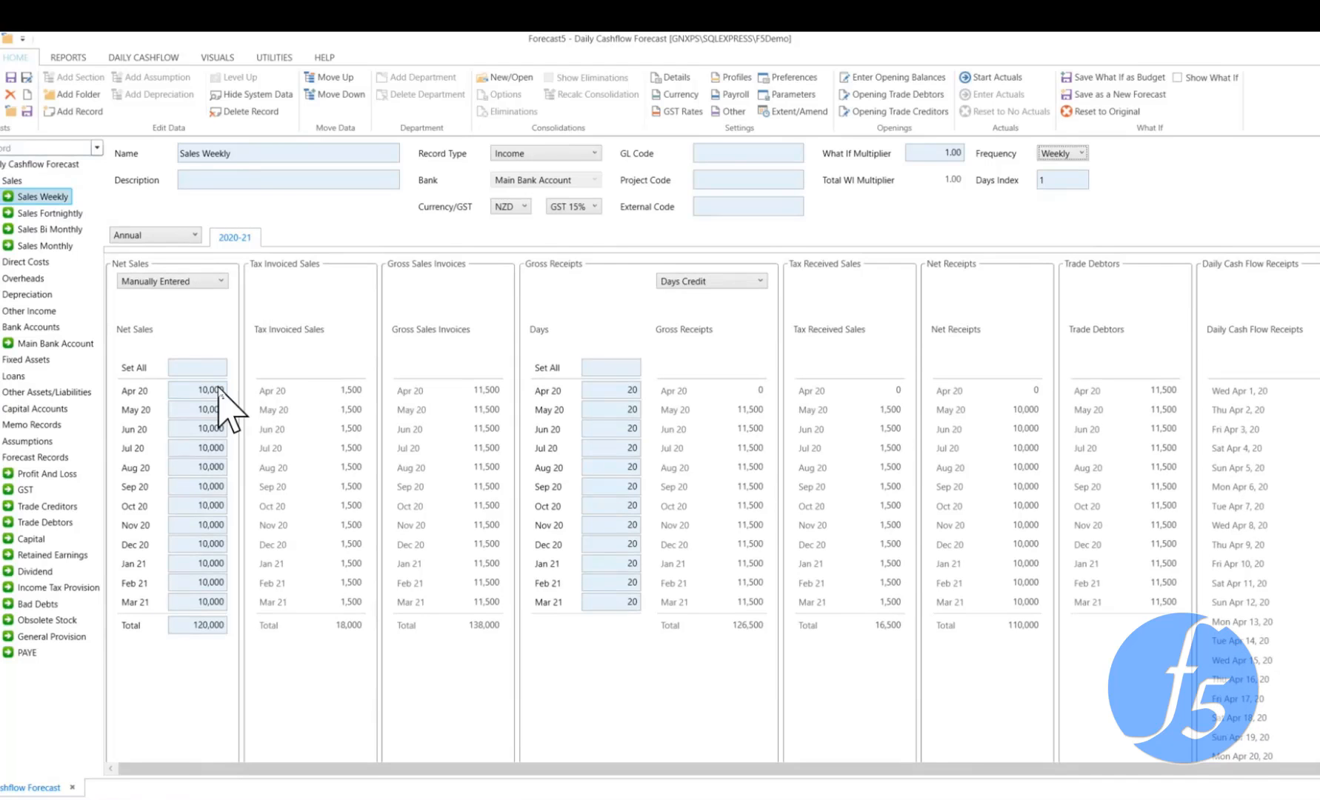
click(626, 368)
text(0)
key(Tab)
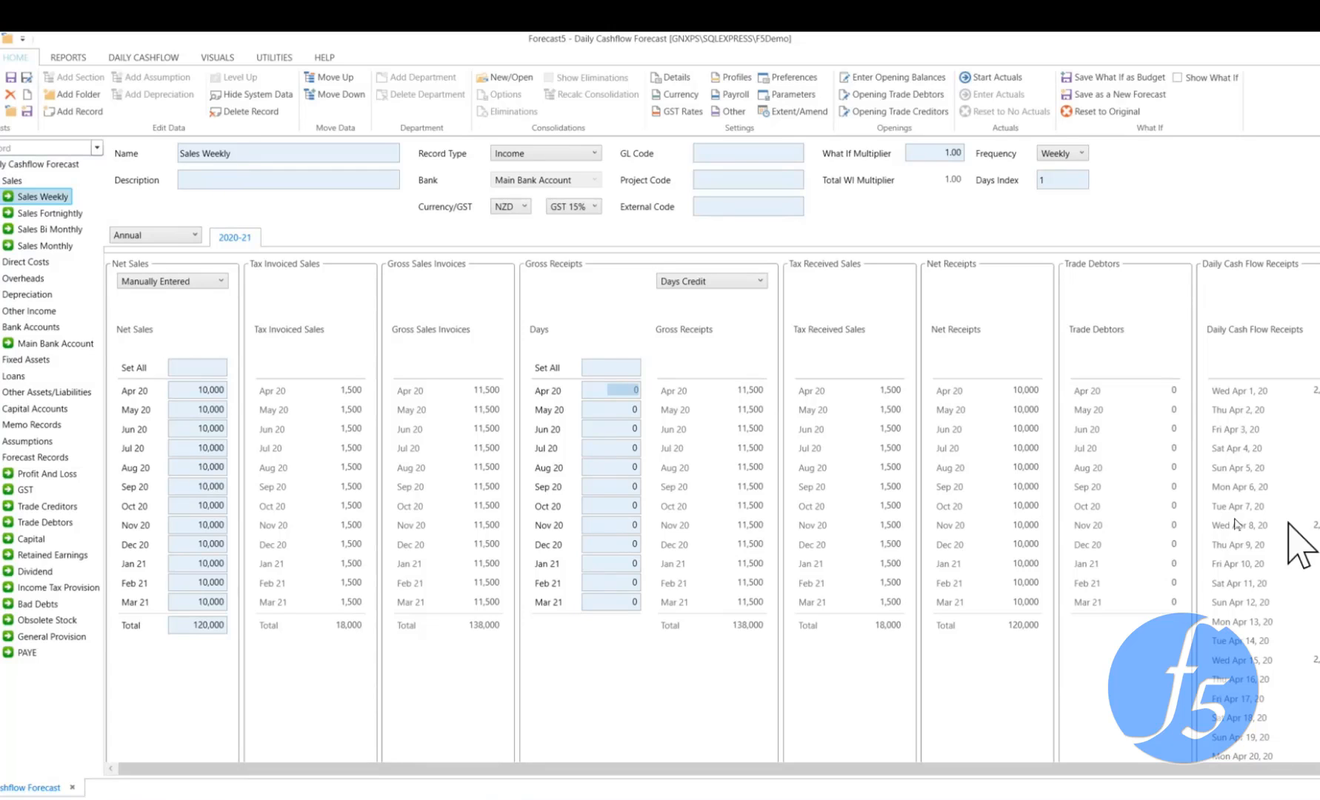
Set the Days Index of the Sales Fortnightly record to 8 and check its daily cash flow receipts
click(57, 216)
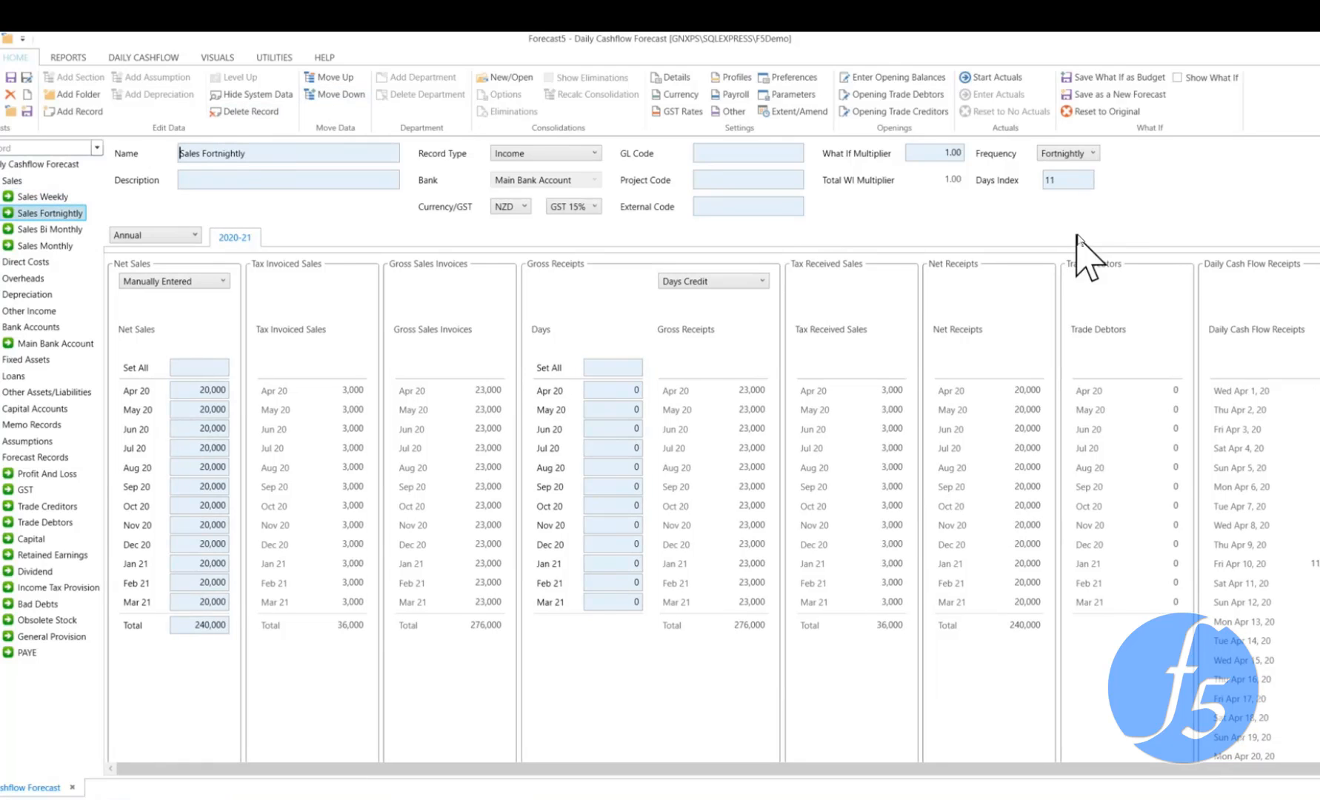
double_click(1083, 180)
text(8)
key(Tab)
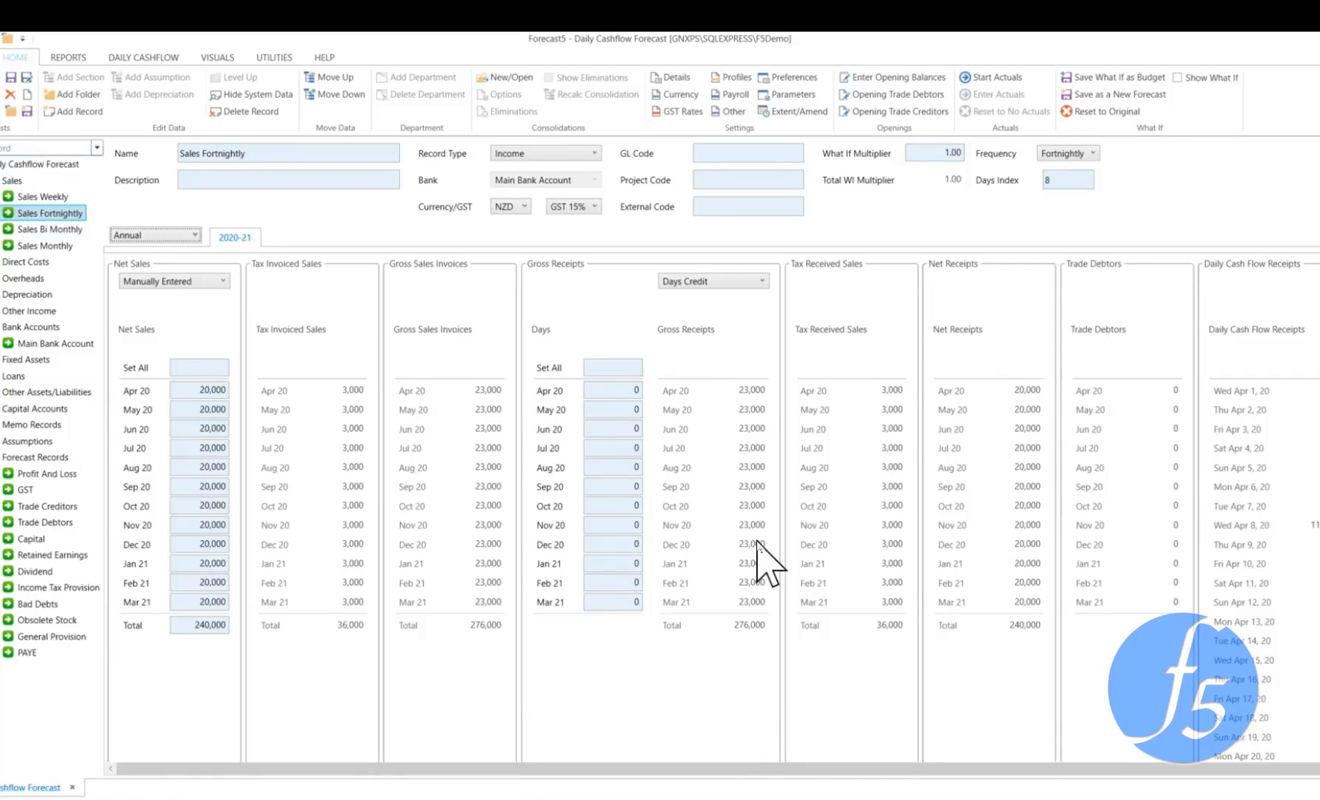
scroll(763, 552, down, 2)
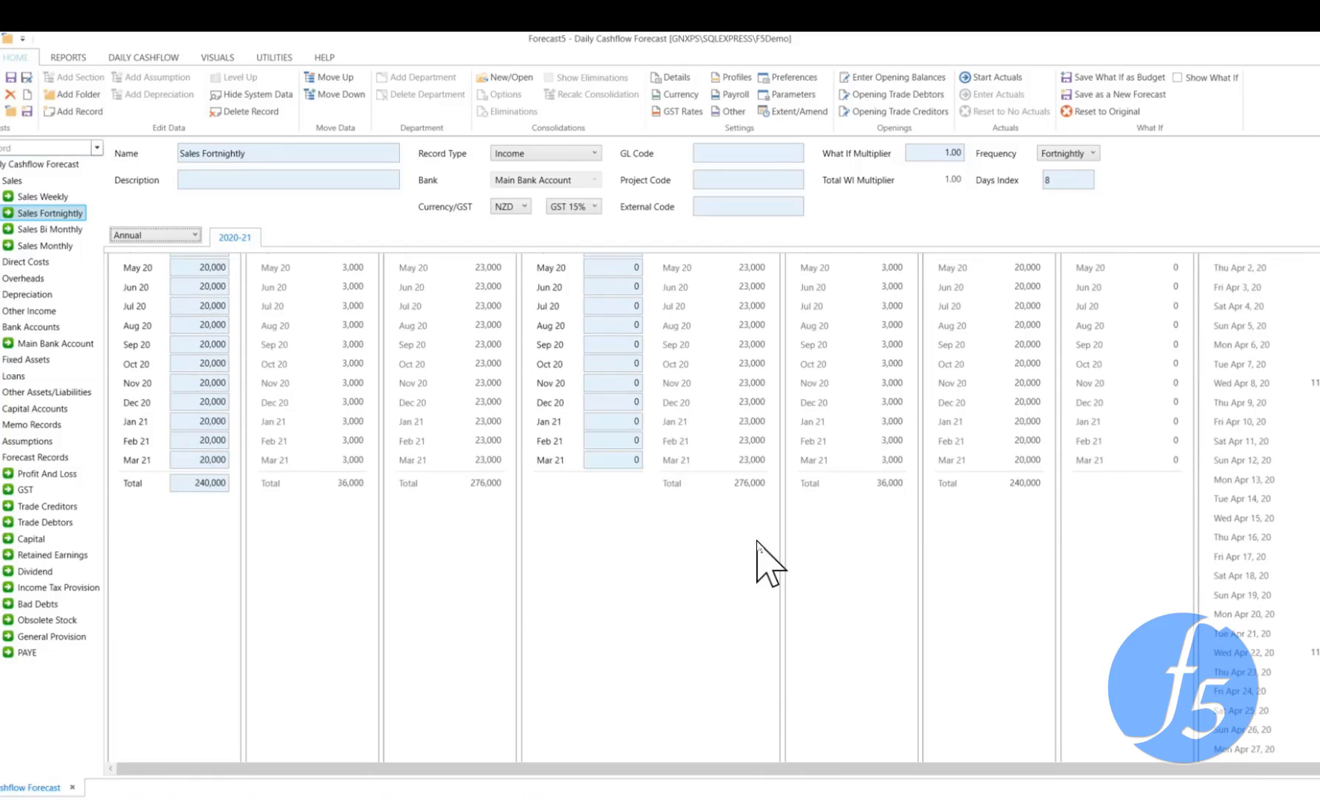
scroll(757, 541, up, 3)
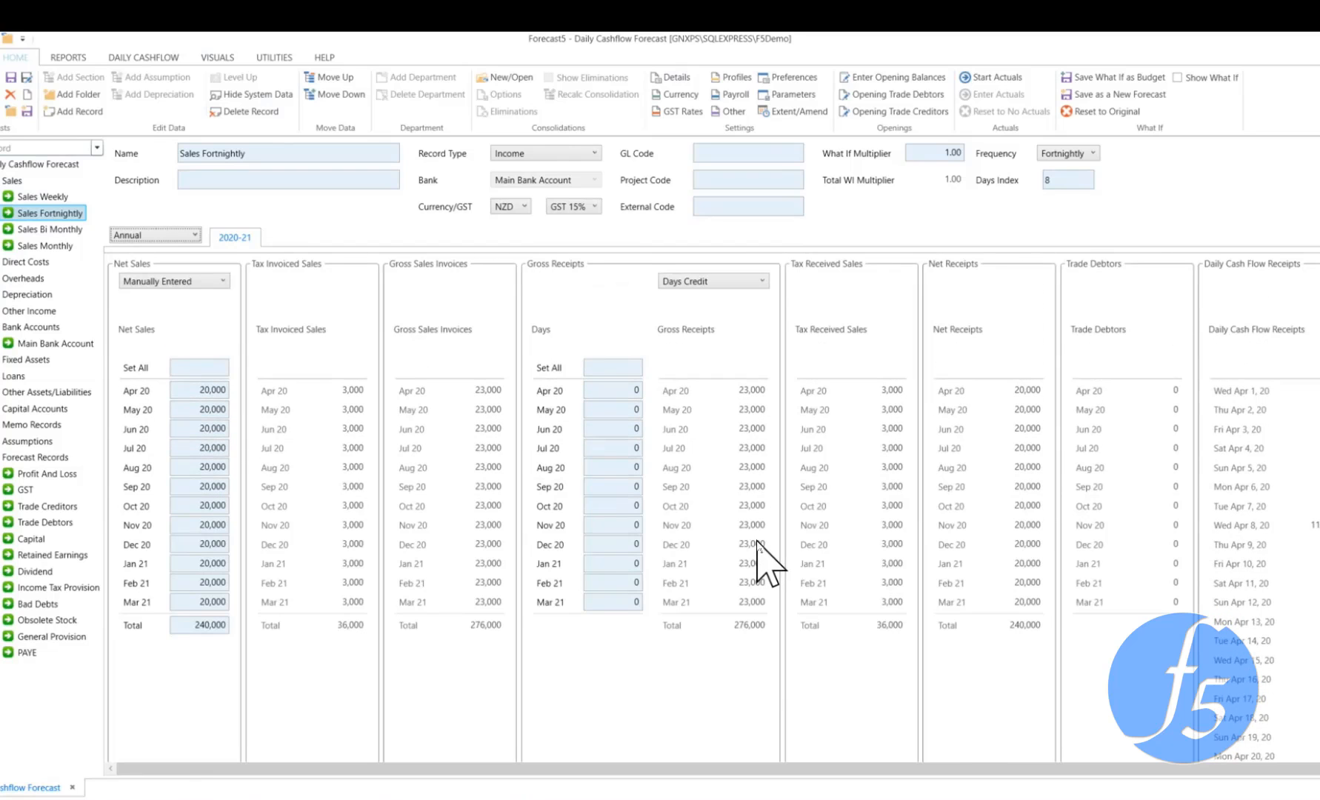
Review the Frequency and Days Index settings of the Sales Bi Monthly and Sales Monthly records
click(55, 232)
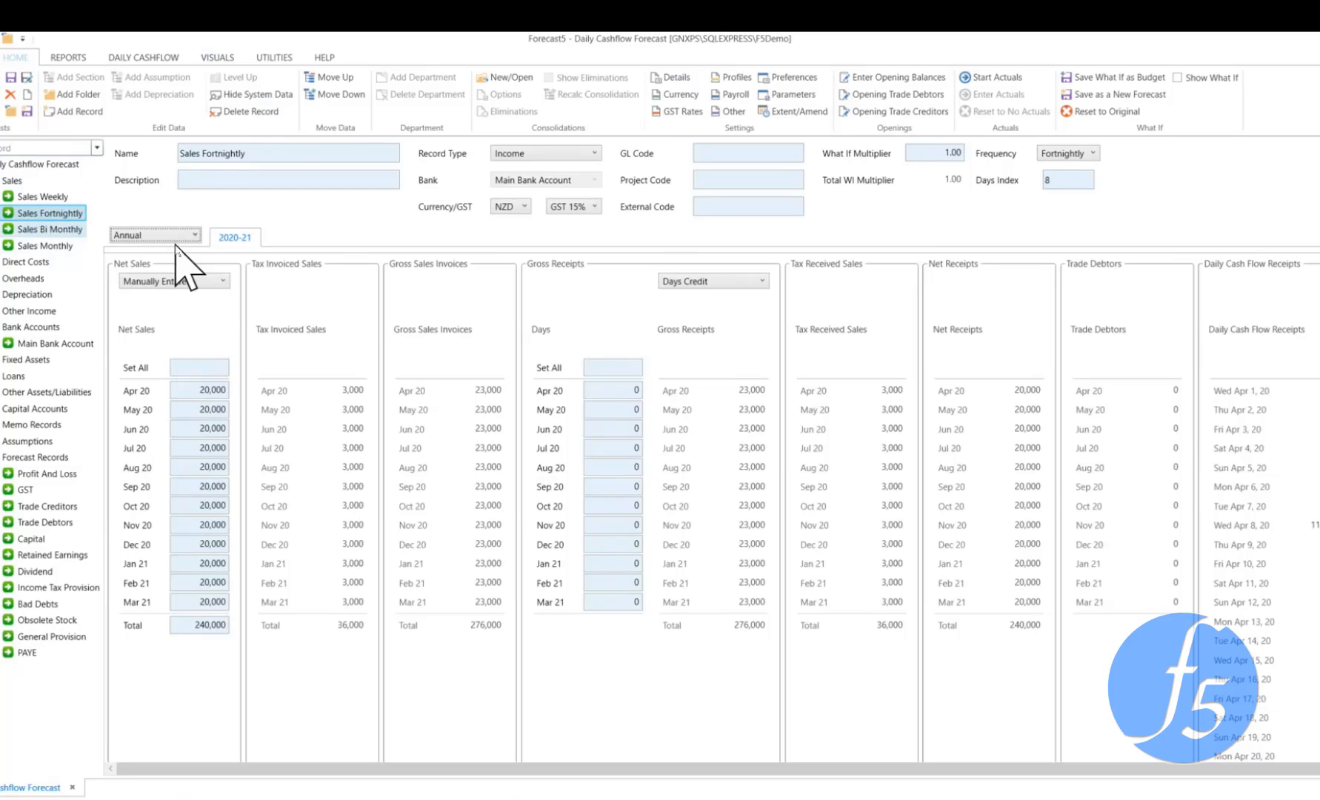
double_click(1053, 180)
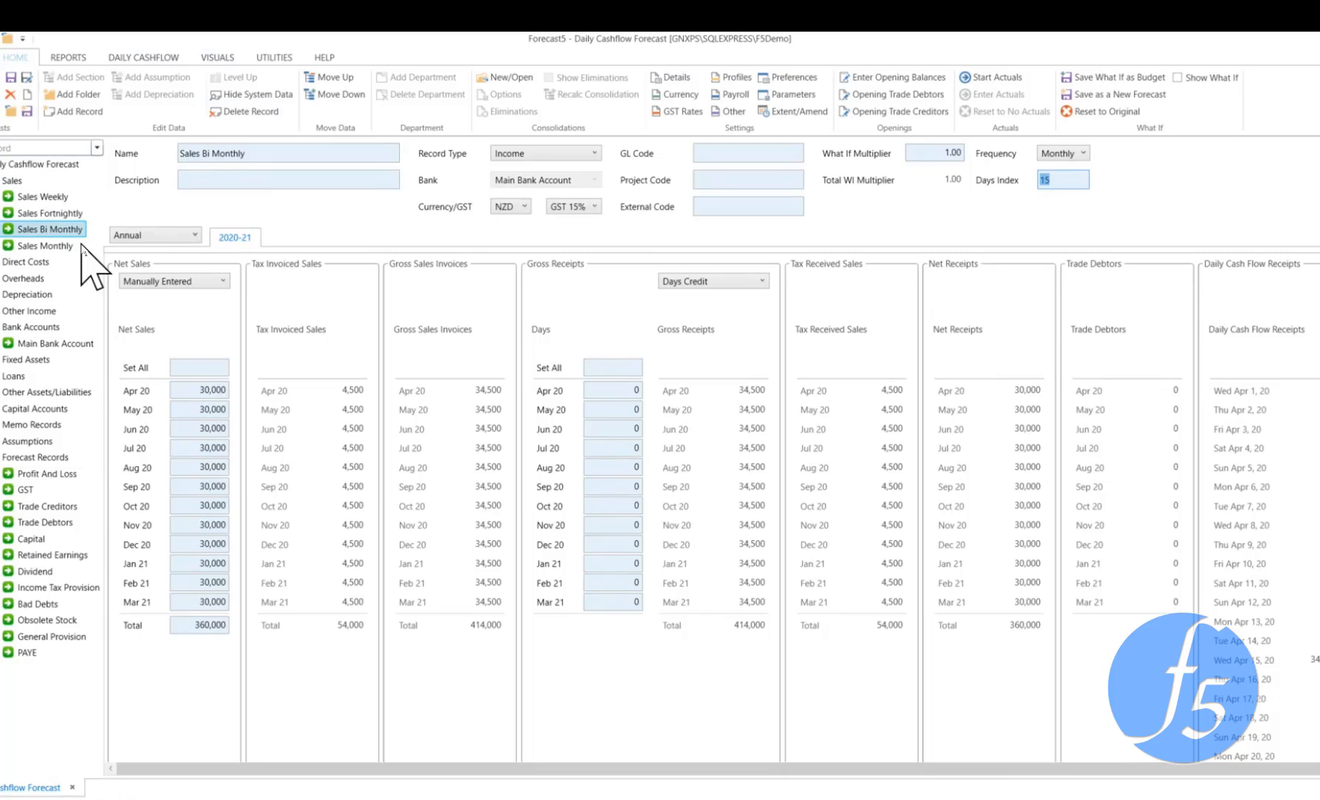
click(56, 244)
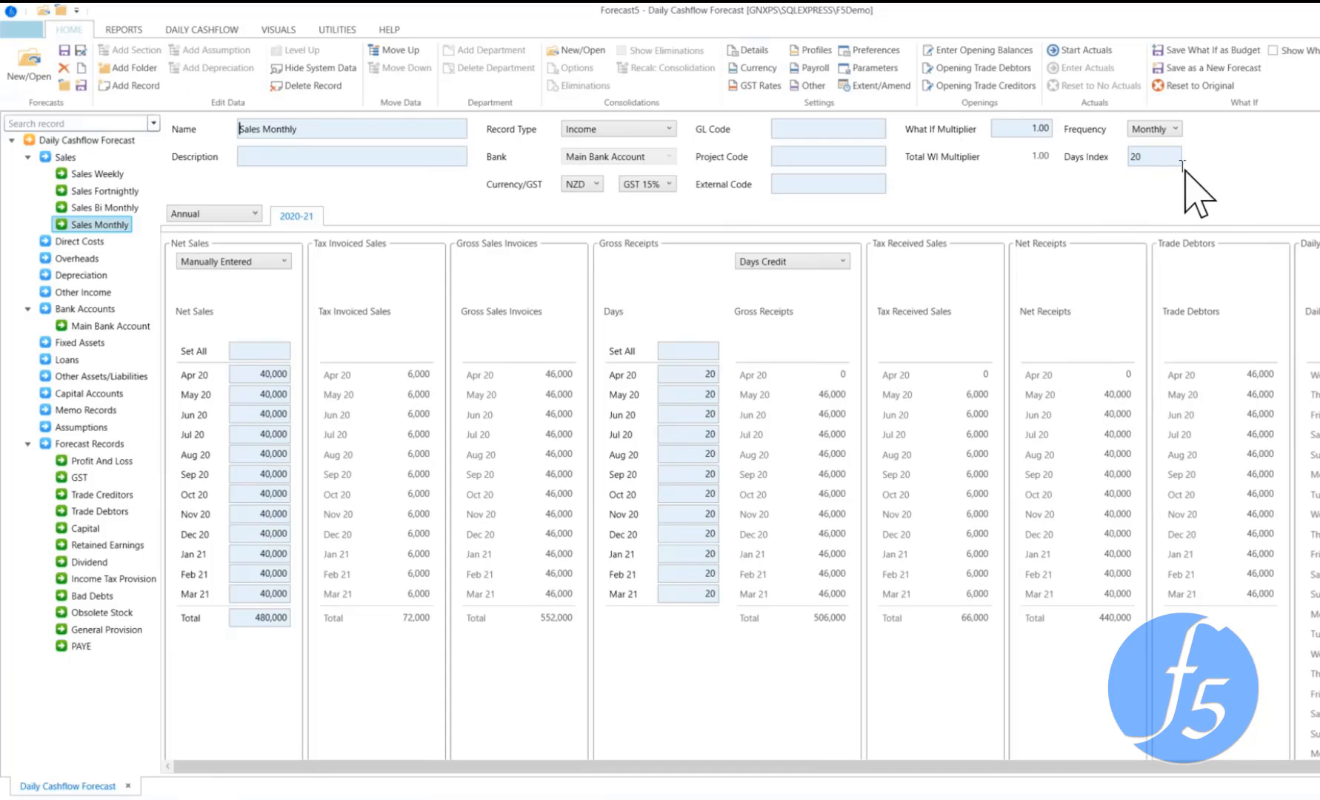
click(1083, 185)
Add a new cost record under the Direct Costs section
click(85, 243)
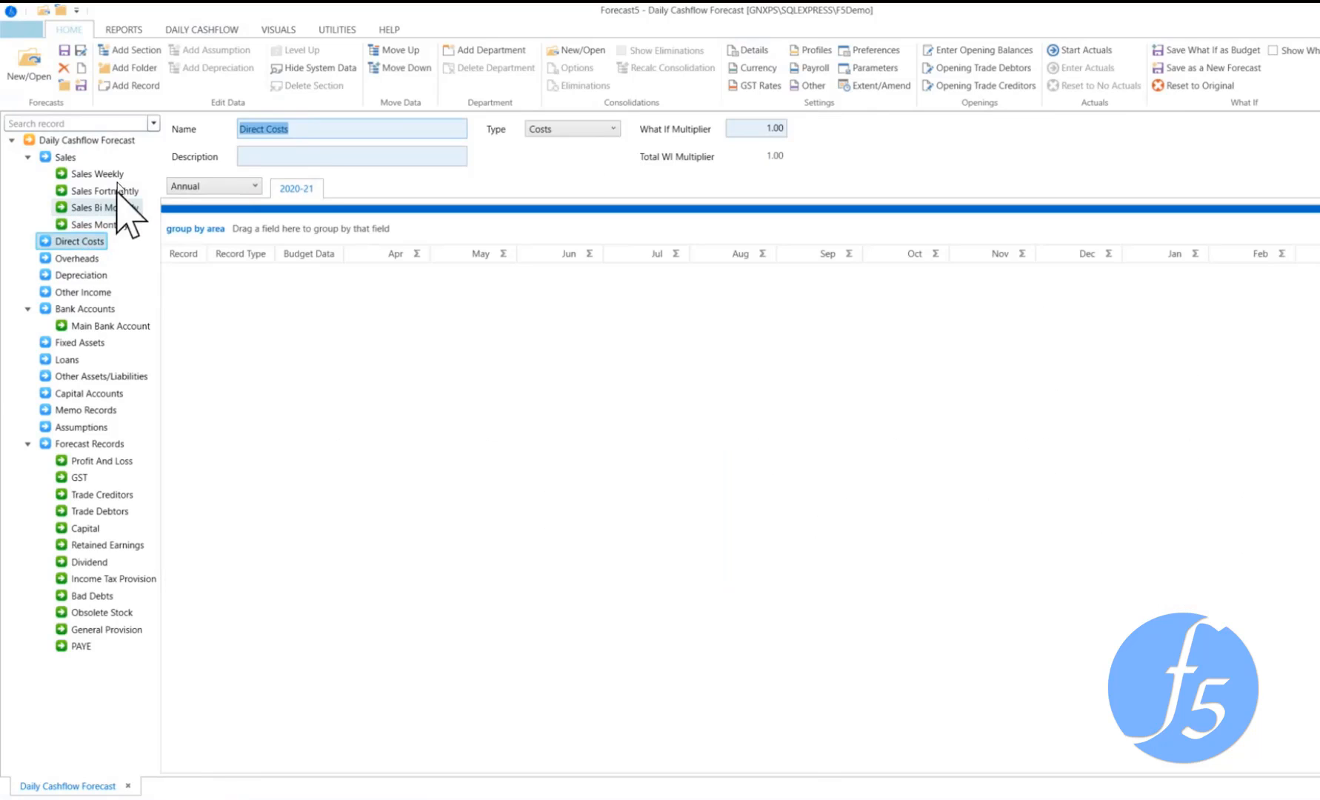
click(144, 85)
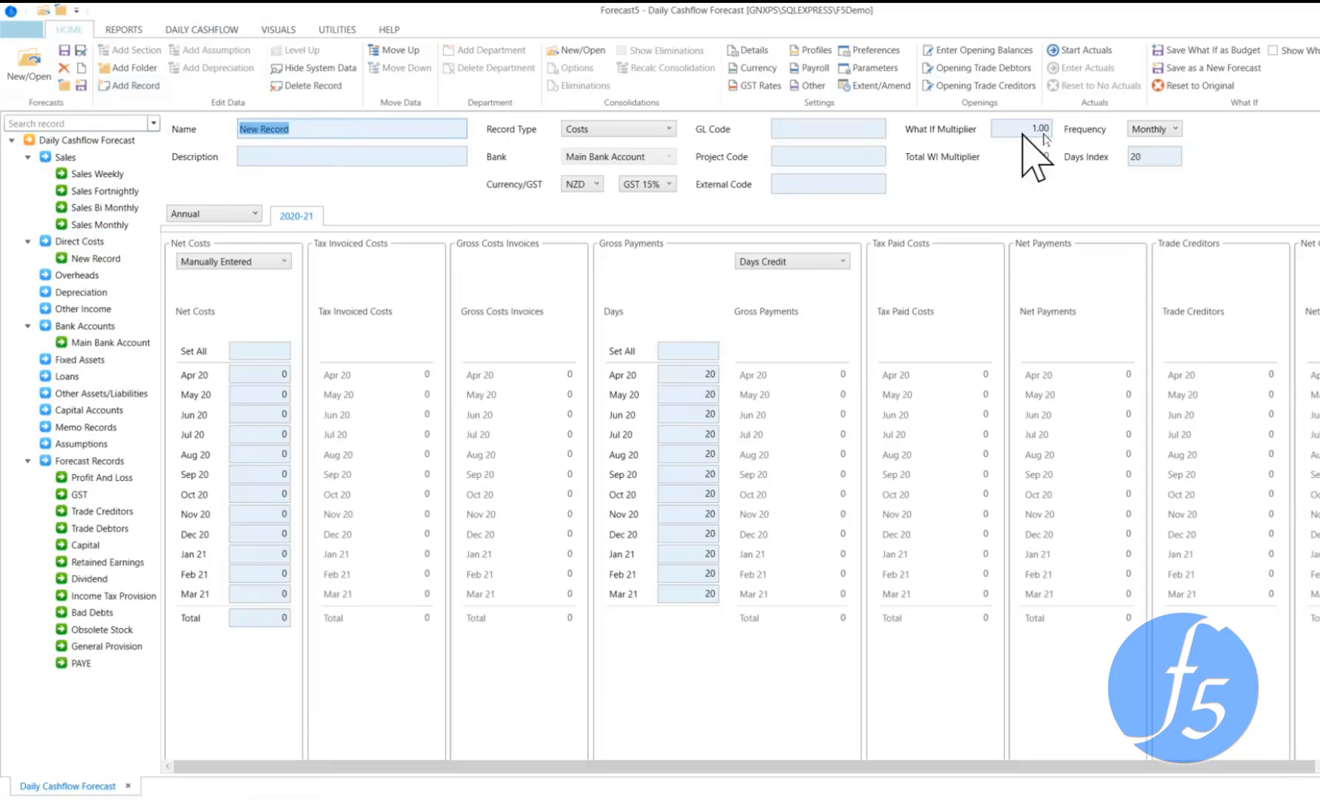
Review the Main Bank Account and Income Tax Provision records and hide the system data
click(137, 343)
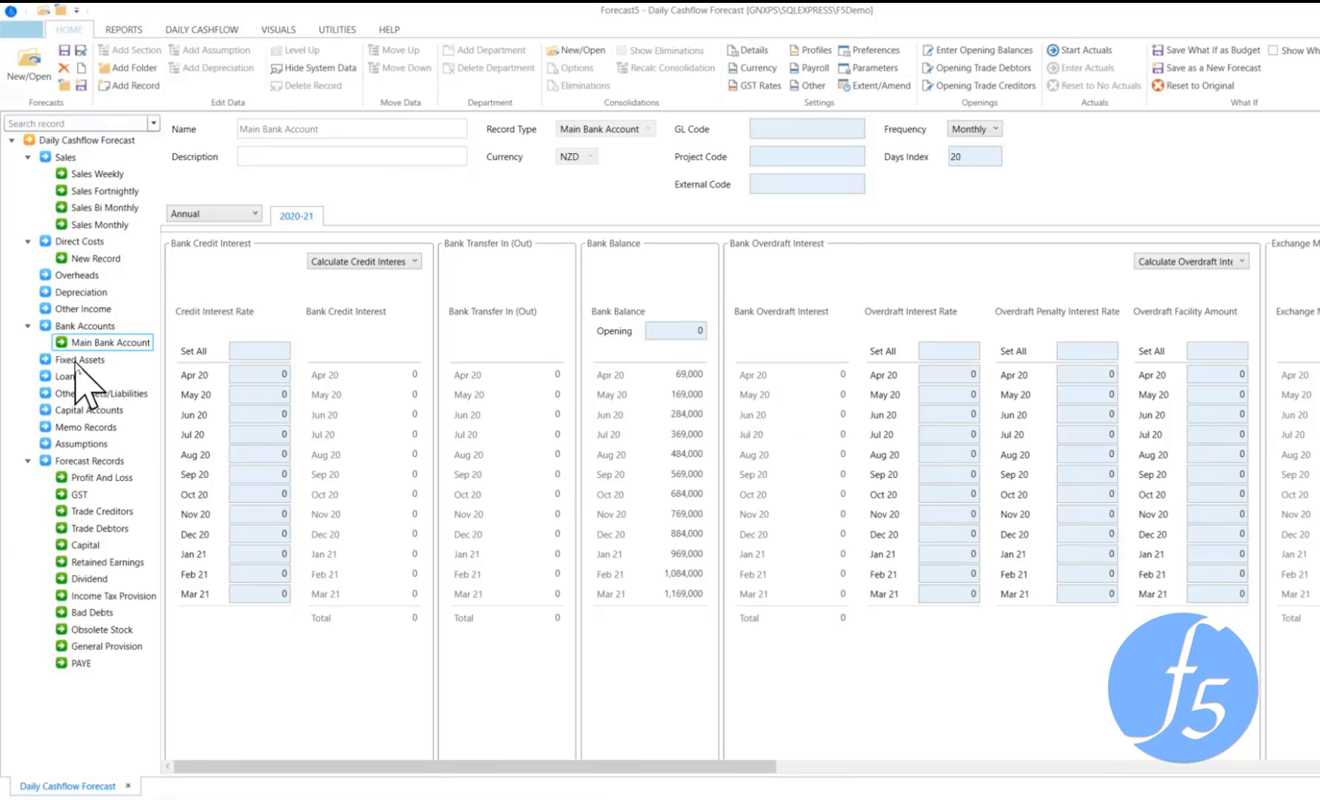
click(105, 594)
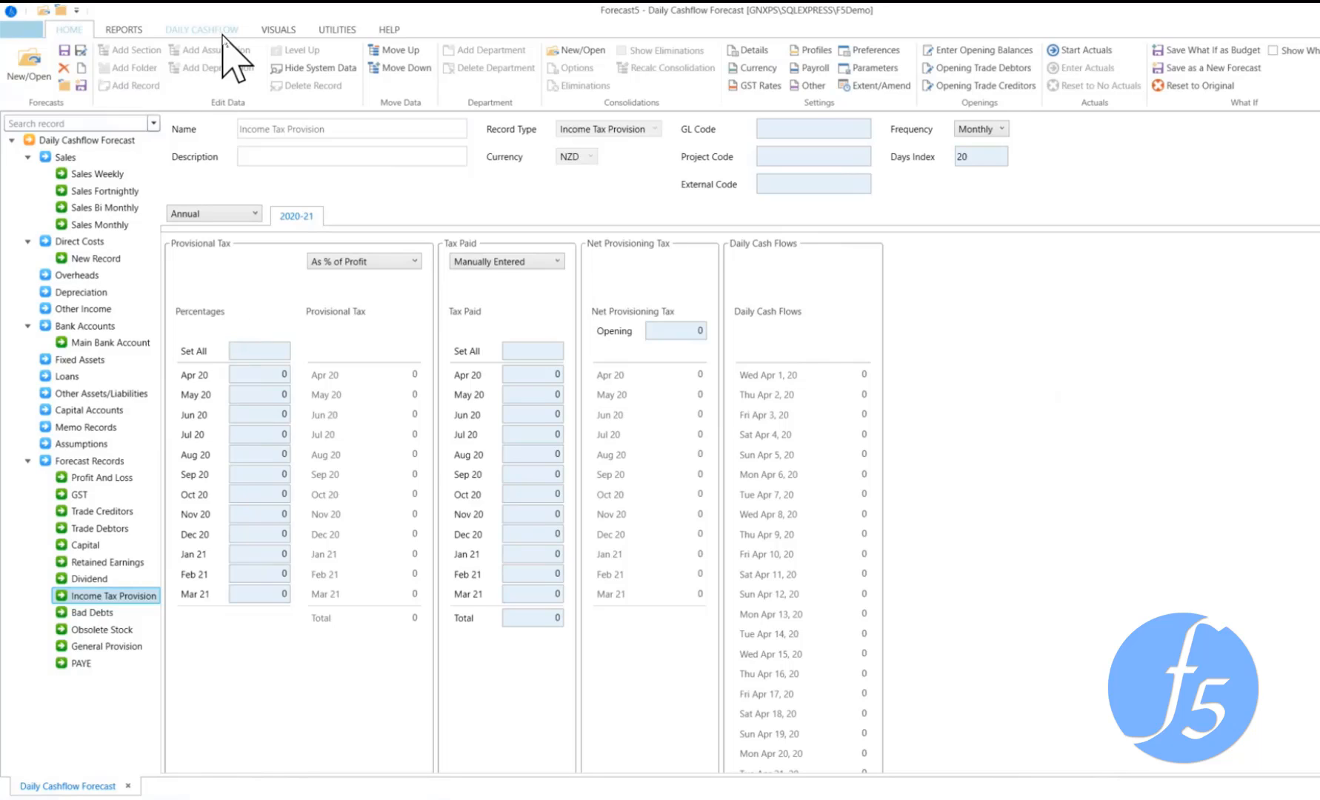
click(317, 69)
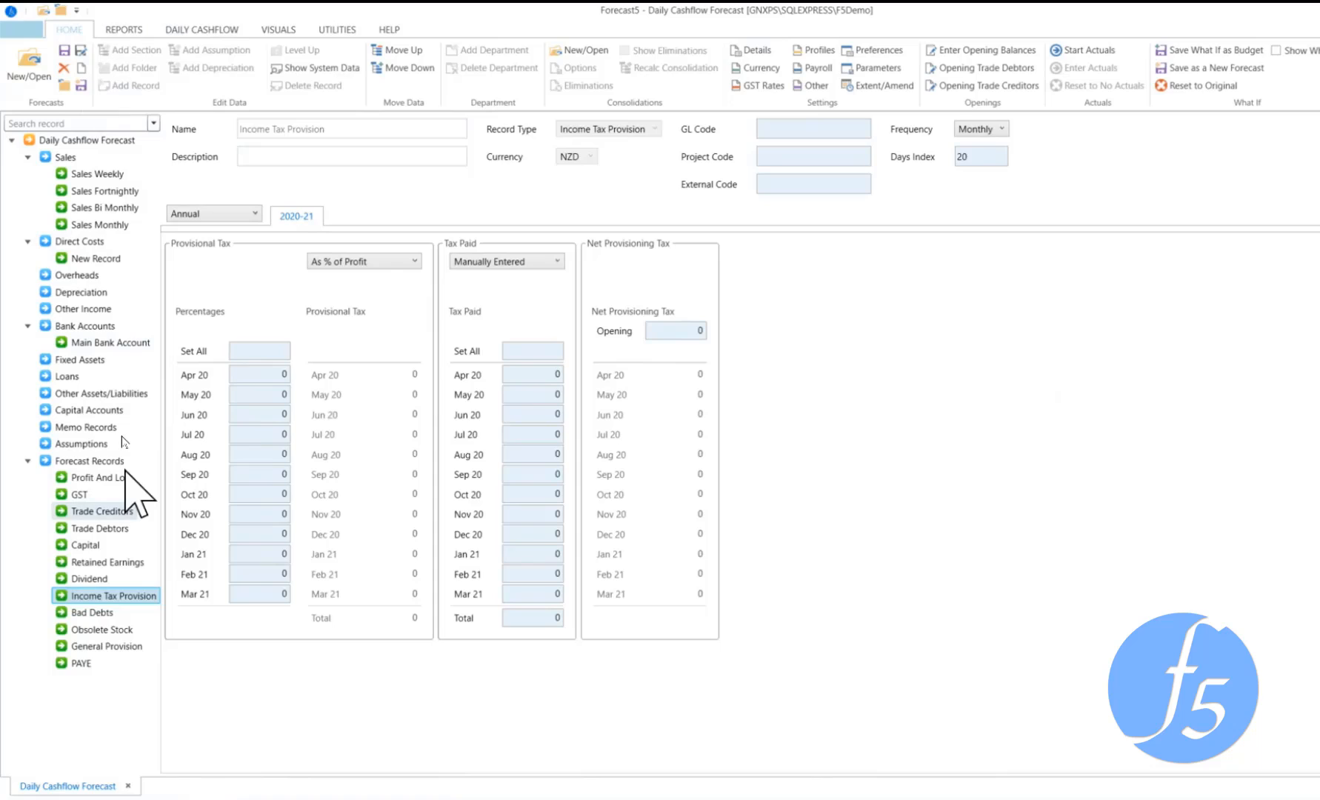
Load the daily cashflow grid for the Main Bank Account
click(208, 35)
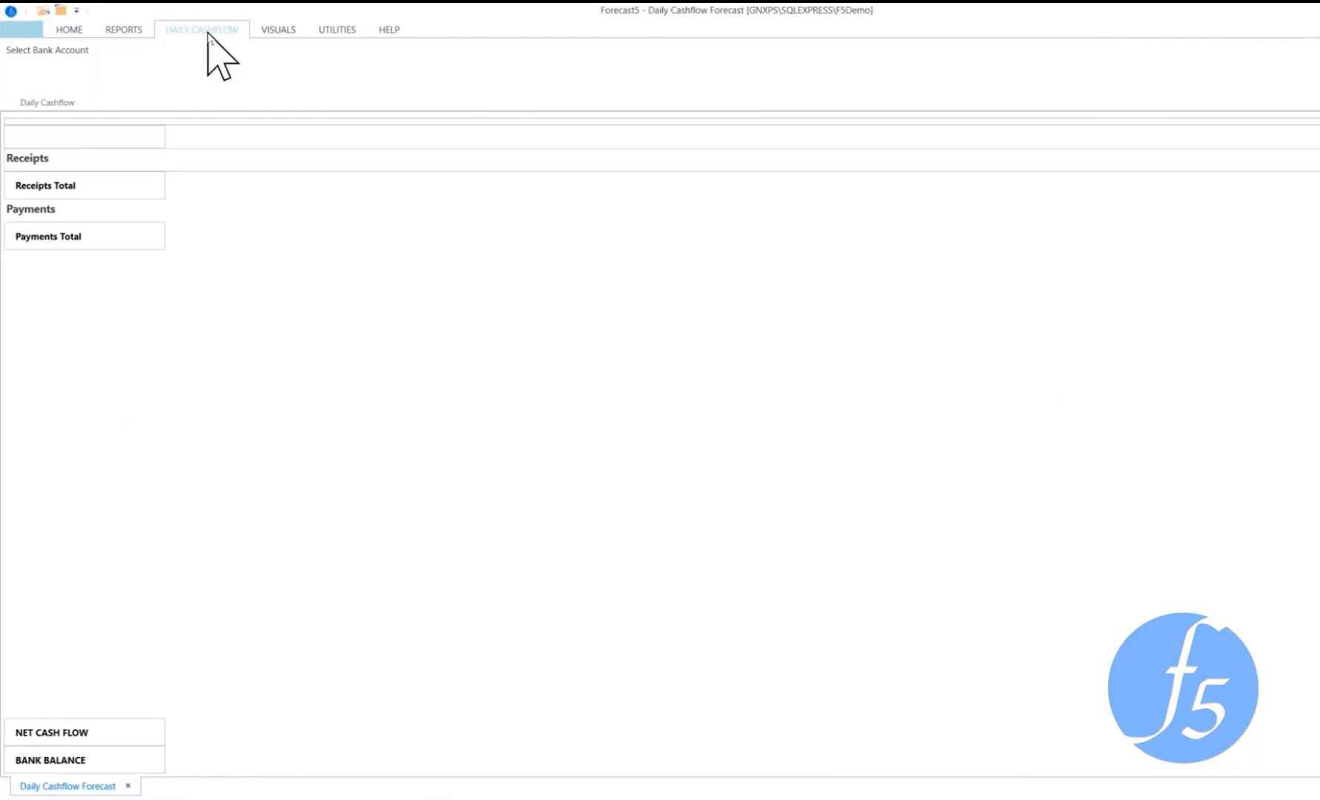
click(49, 52)
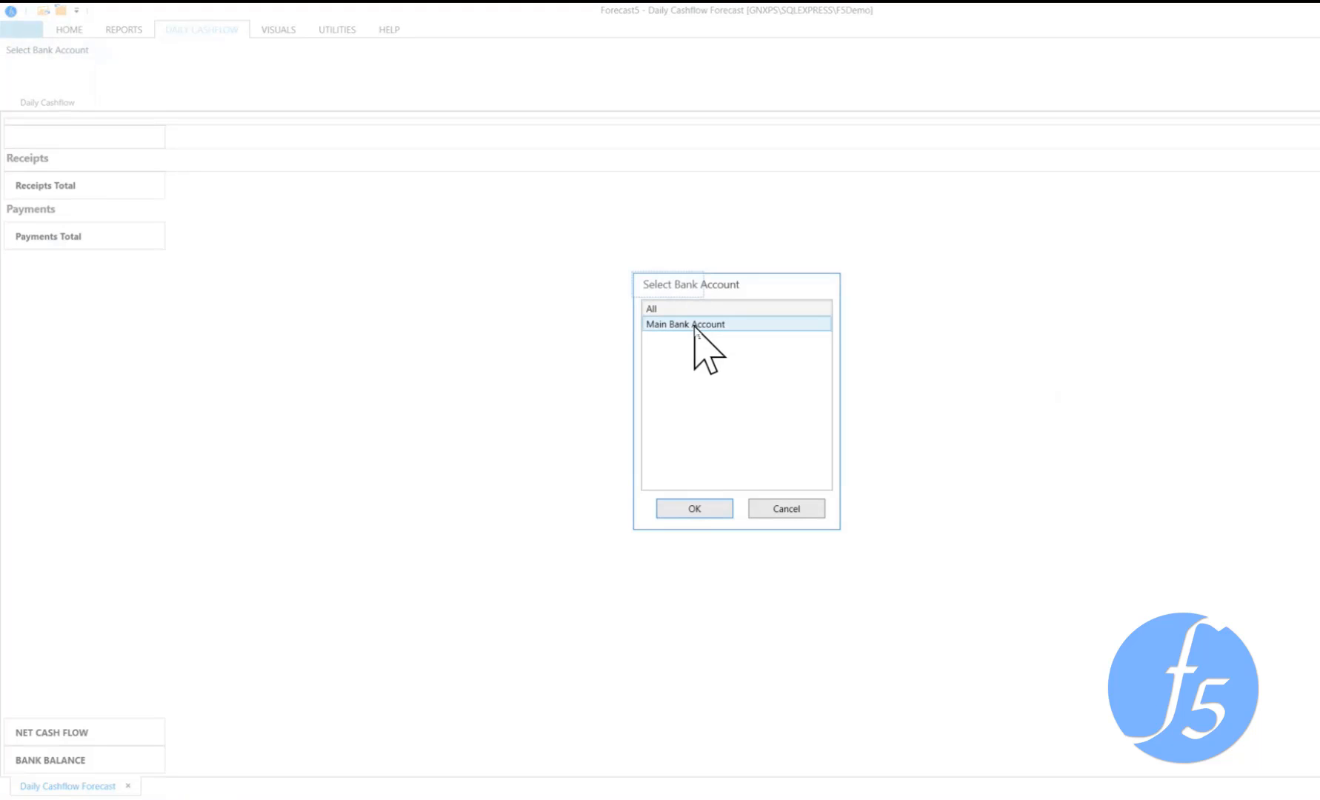
click(694, 509)
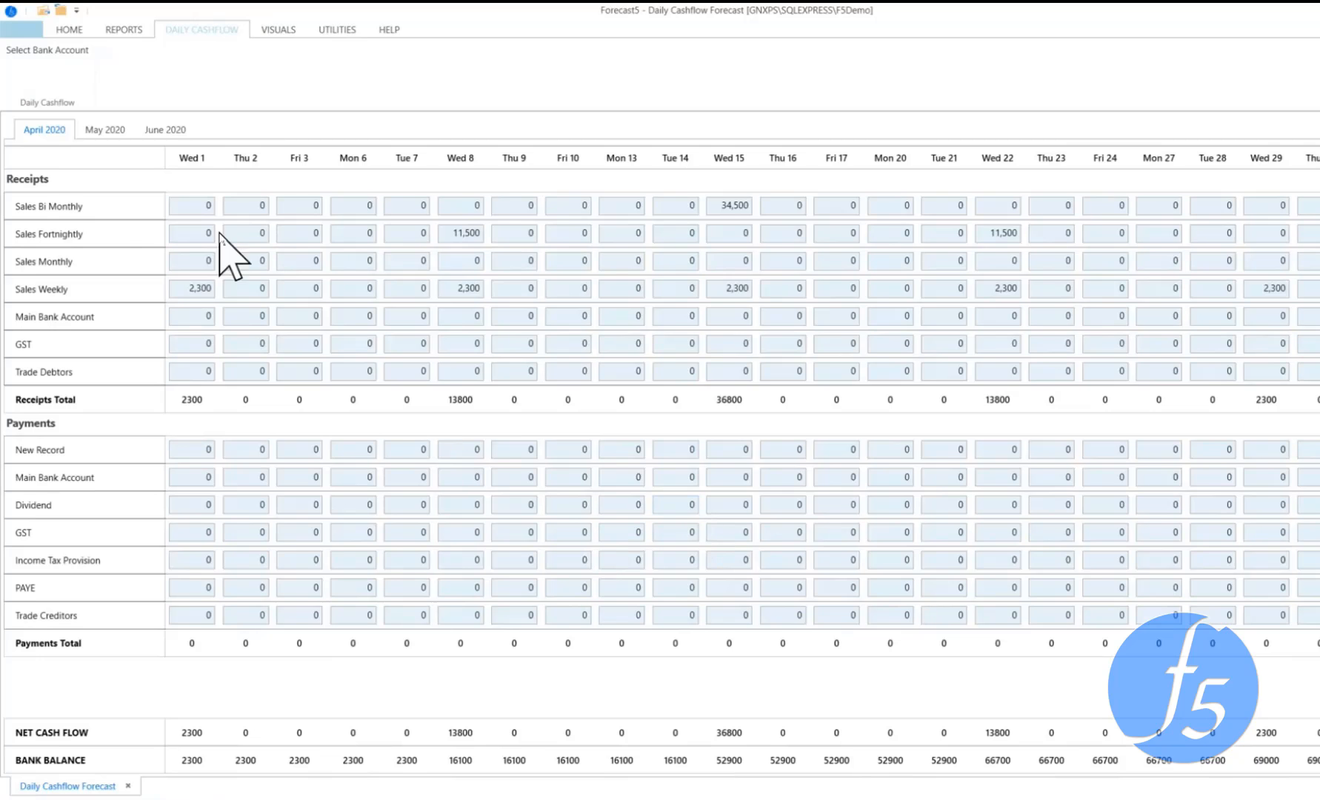
Set the Sales Weekly receipts for April 2020 to 0 on Wed 1 and 2,000 on Mon 6
click(191, 203)
click(195, 288)
click(461, 288)
click(463, 233)
click(212, 293)
text(0)
key(Tab)
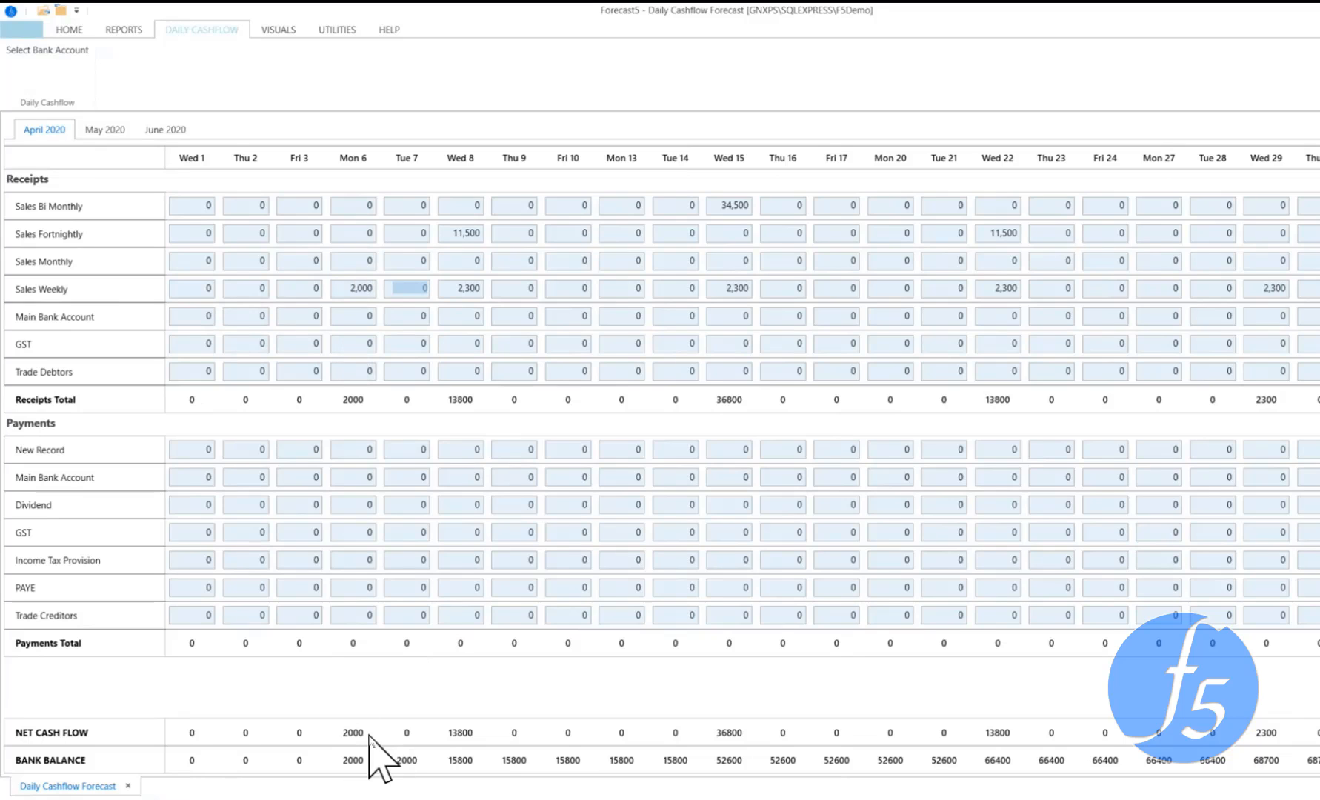
Set the Sales Weekly receipt on Thu 9 April 2020 to 300
click(530, 289)
text(300)
key(Tab)
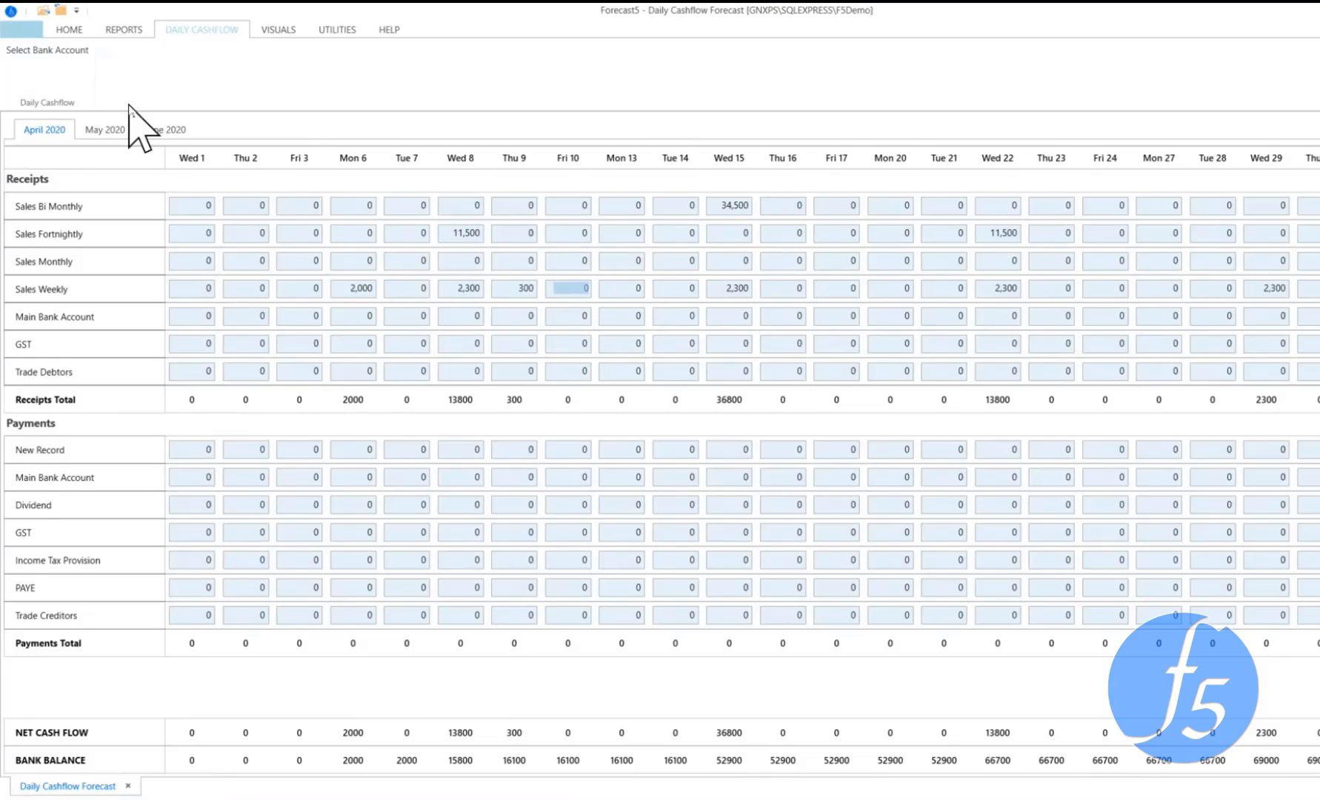
Review the May 2020 daily cashflow grid and view the Daily Cashflow budget report
click(101, 133)
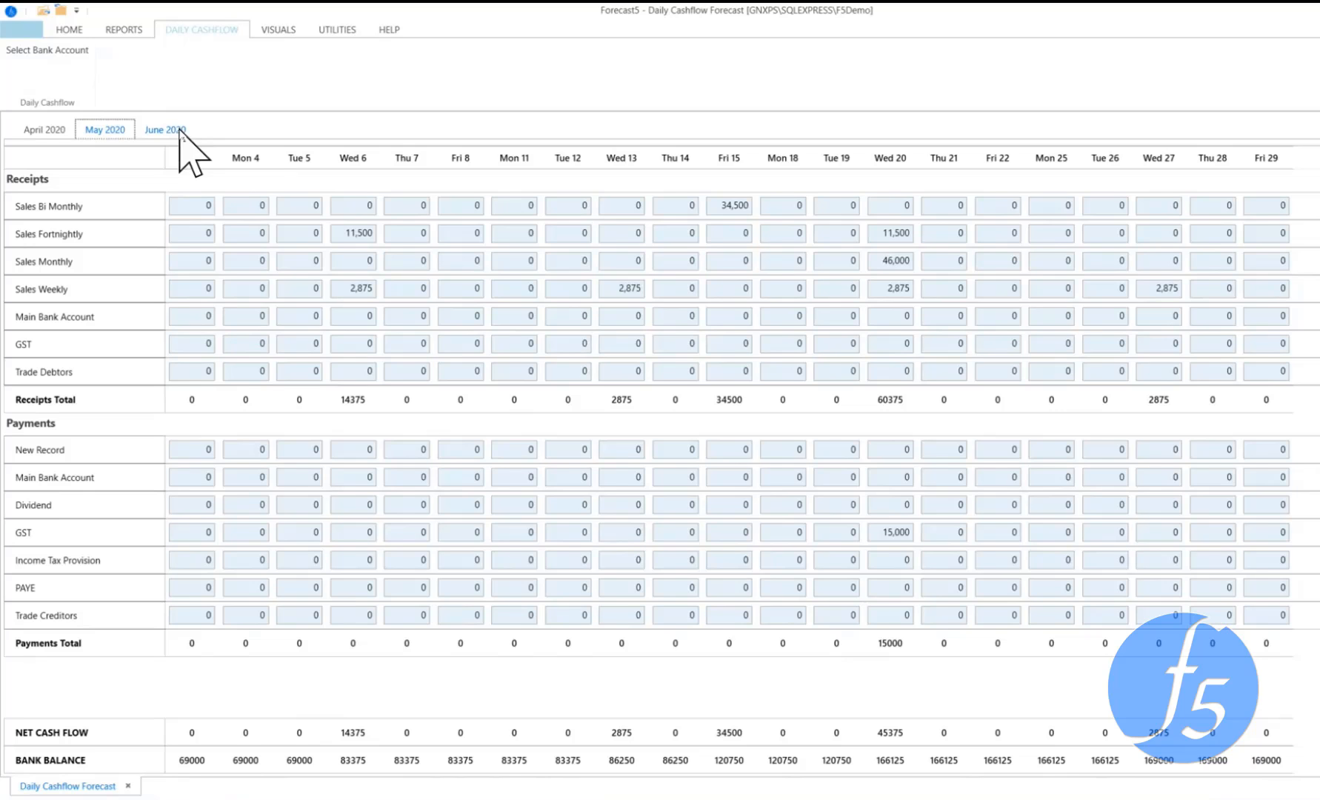
click(77, 32)
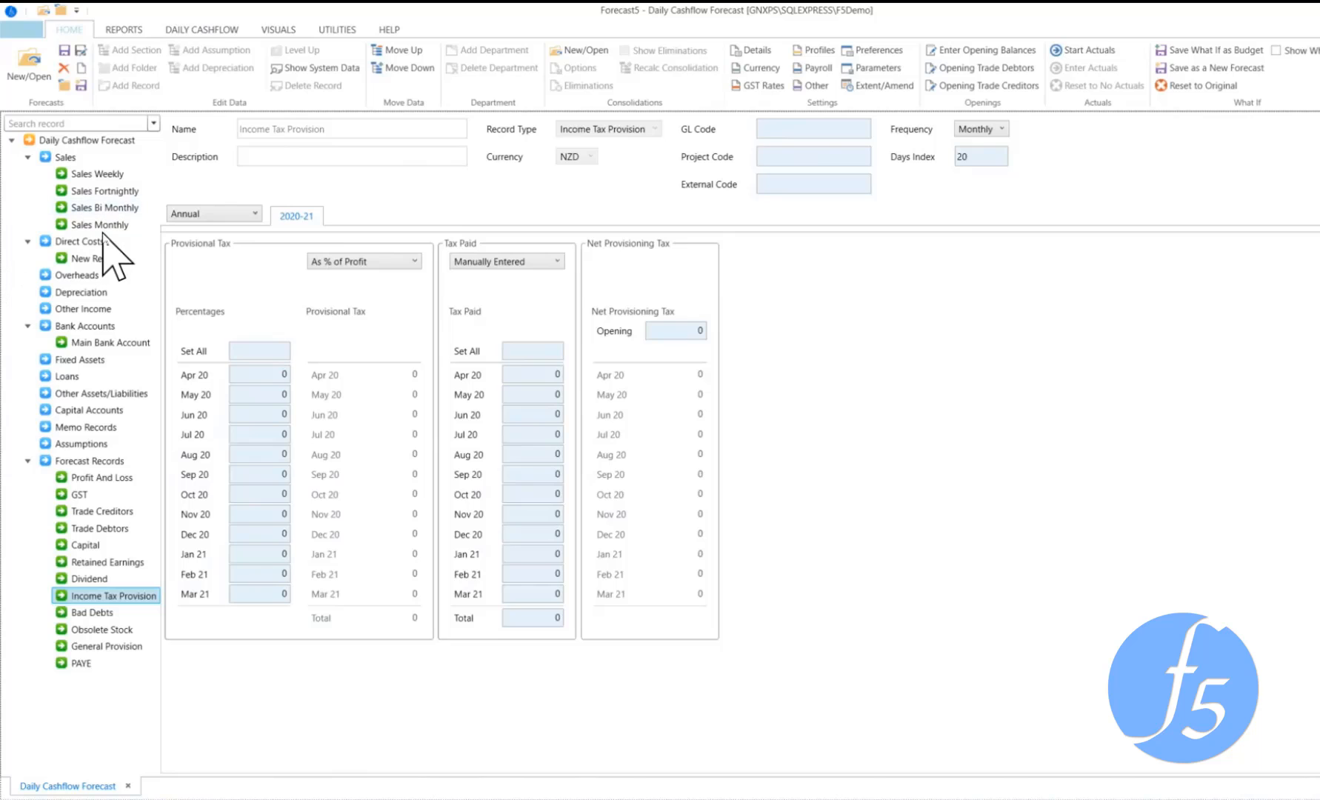
click(194, 29)
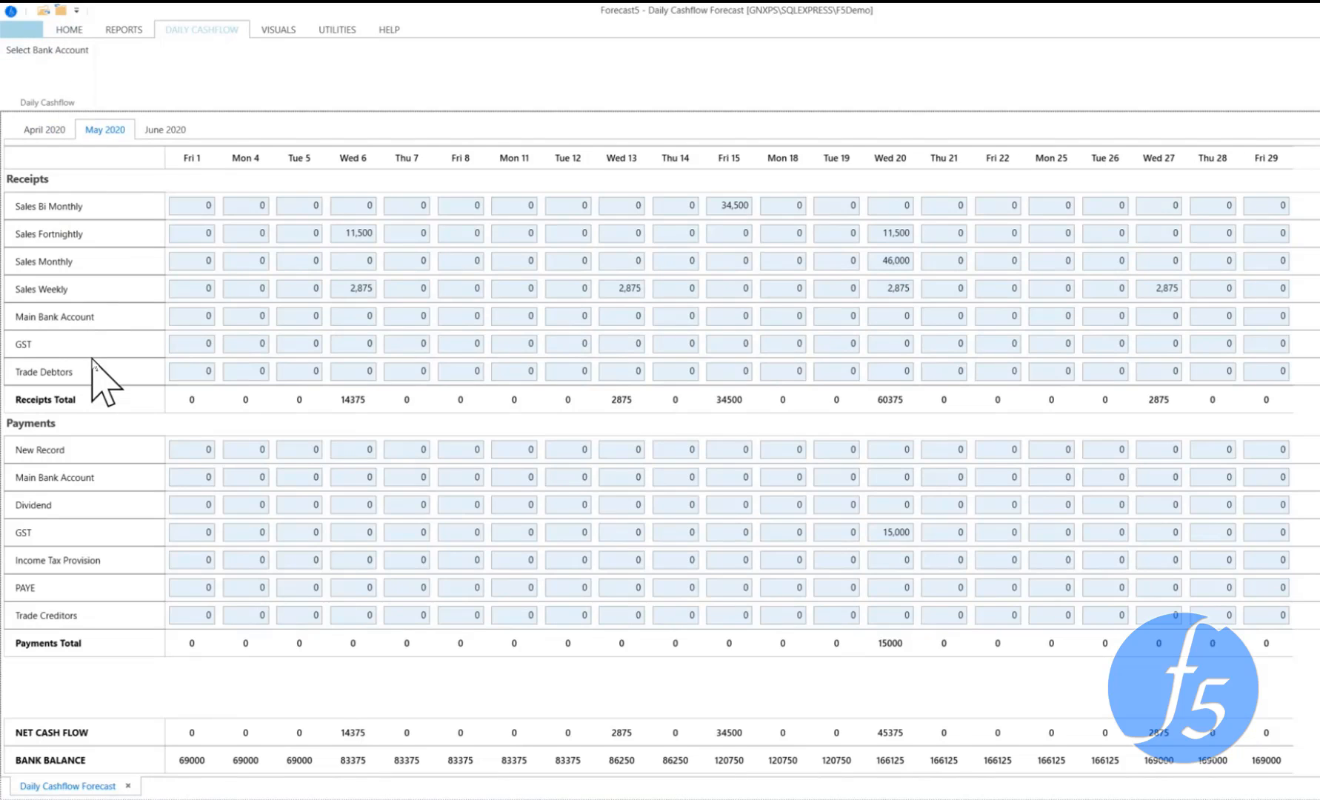
click(125, 31)
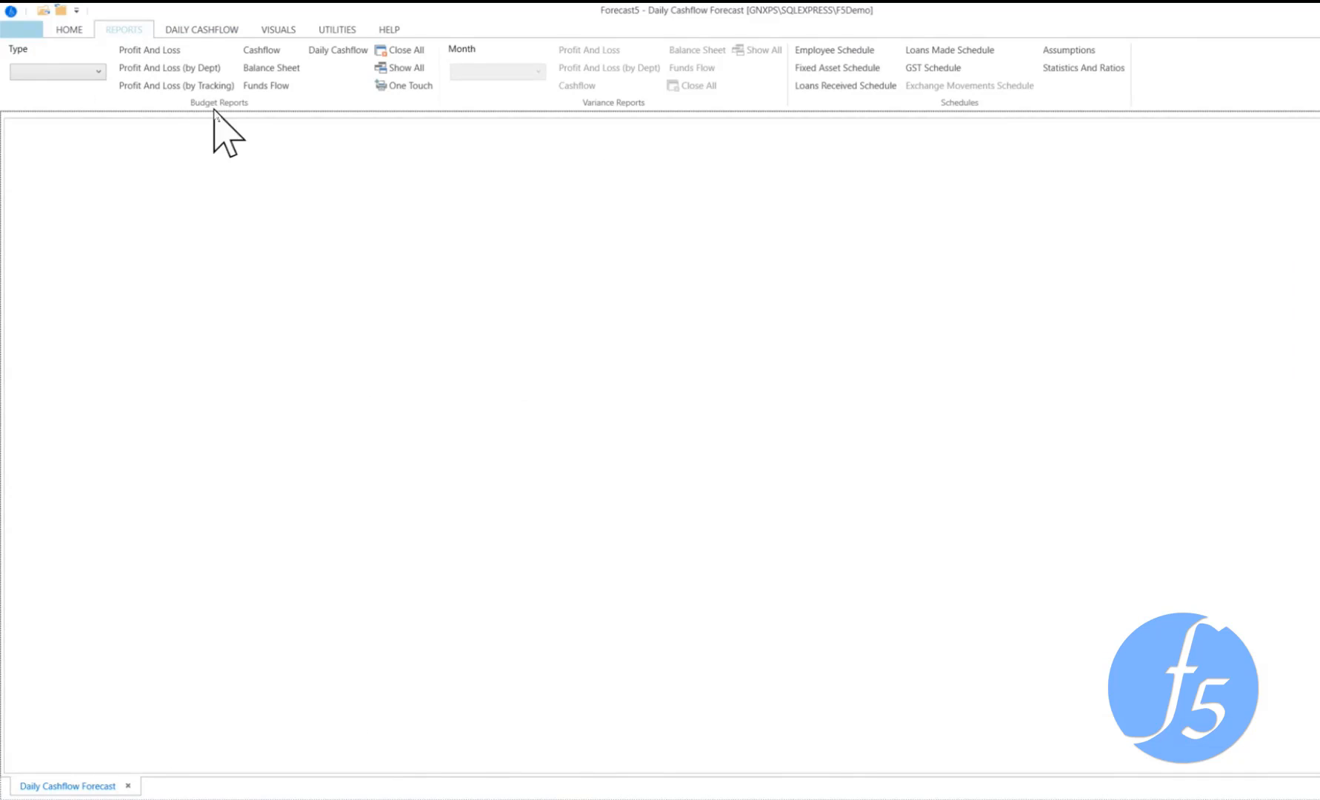
click(361, 50)
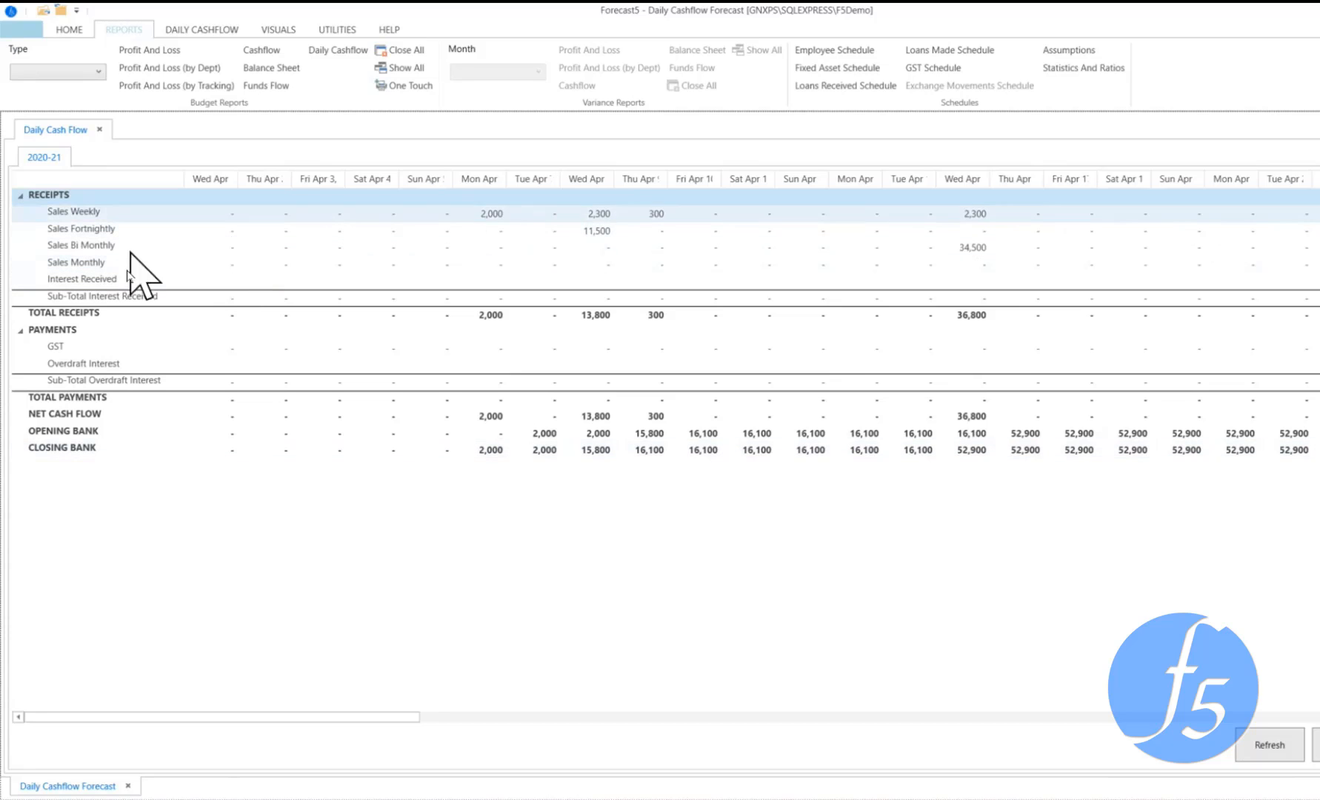
Change the First Daily Cashflow Period to May 20 in the forecast details settings
click(74, 31)
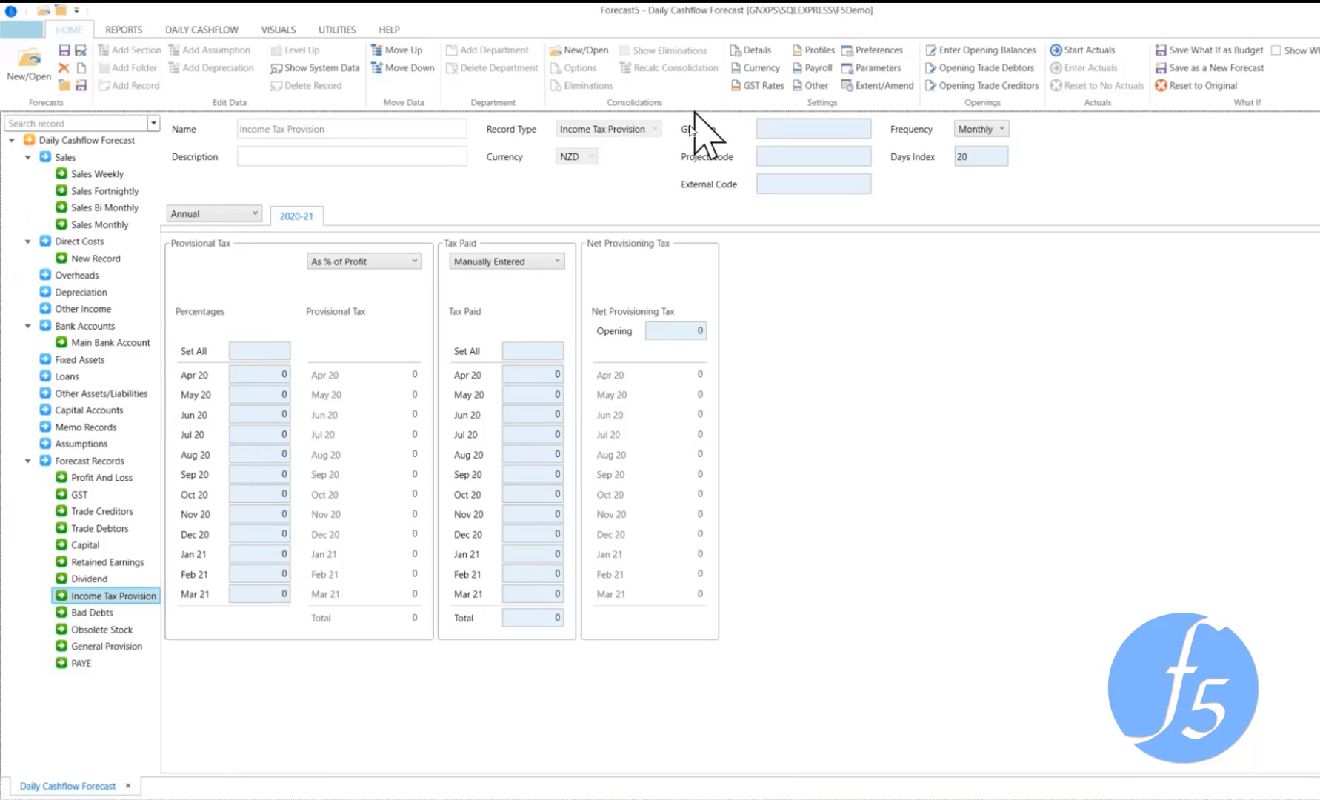
click(768, 54)
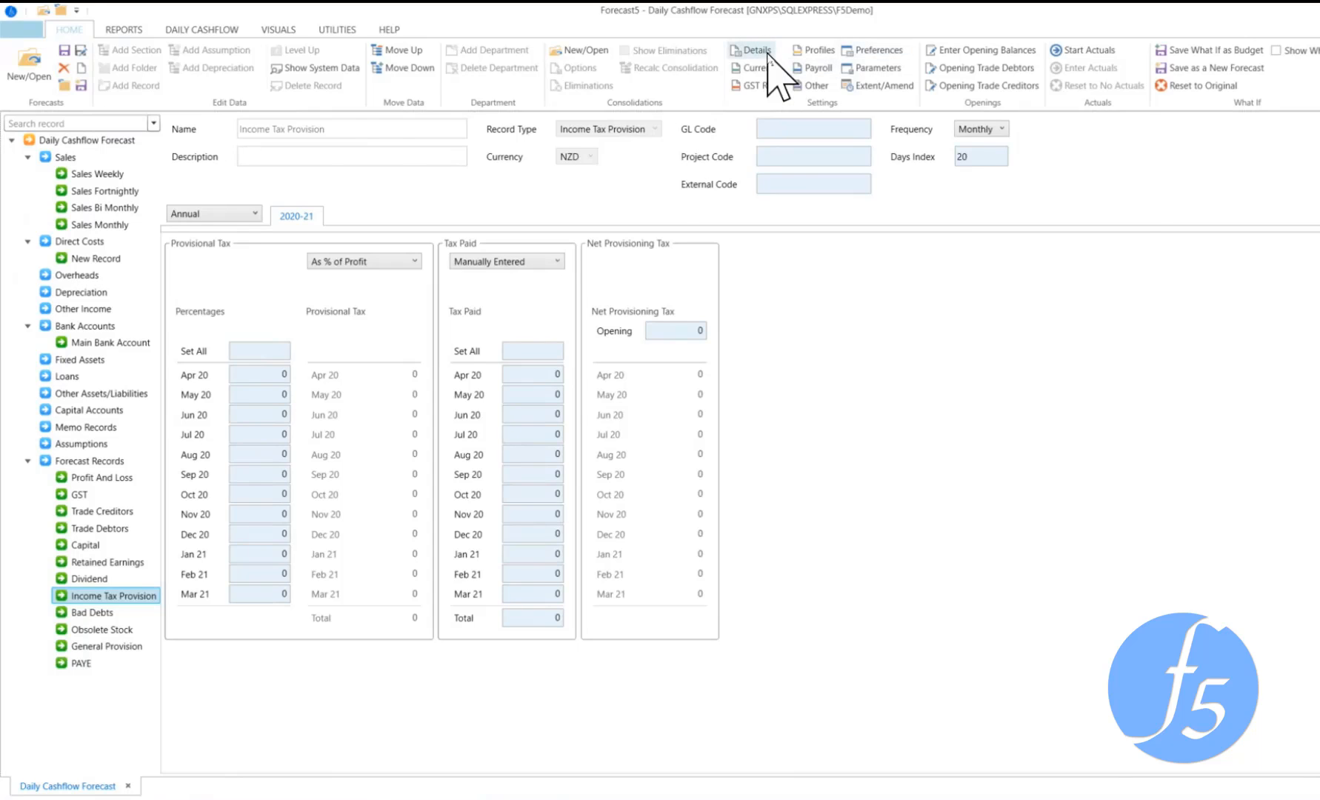
click(833, 446)
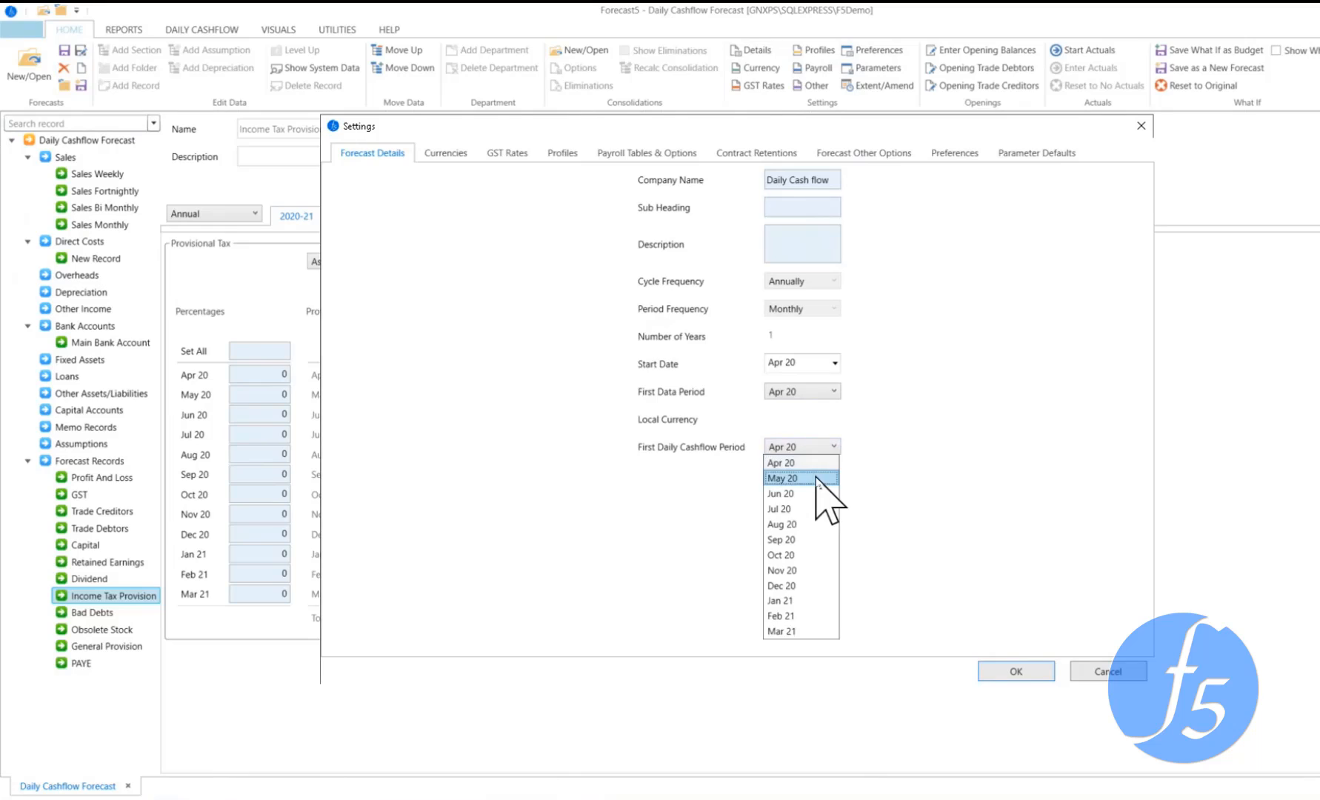
click(812, 481)
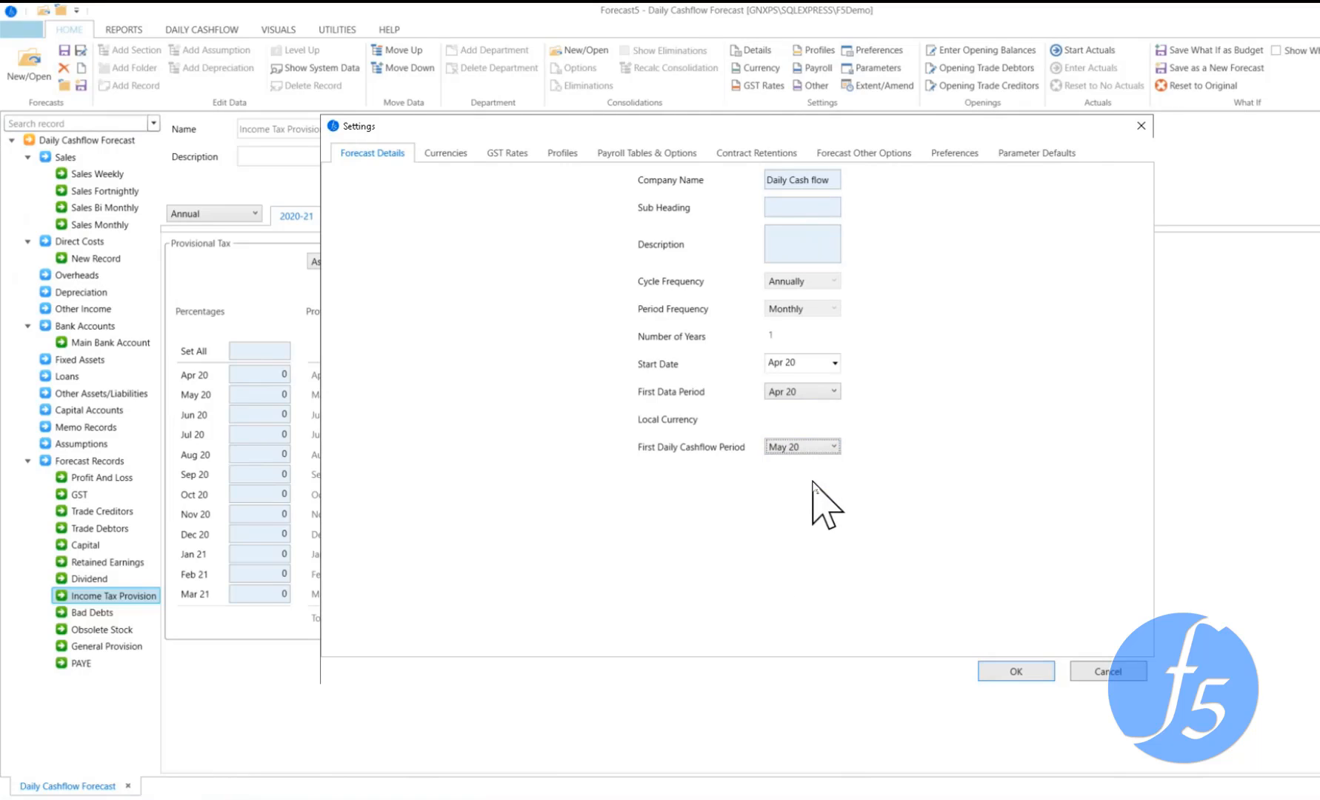
click(1009, 673)
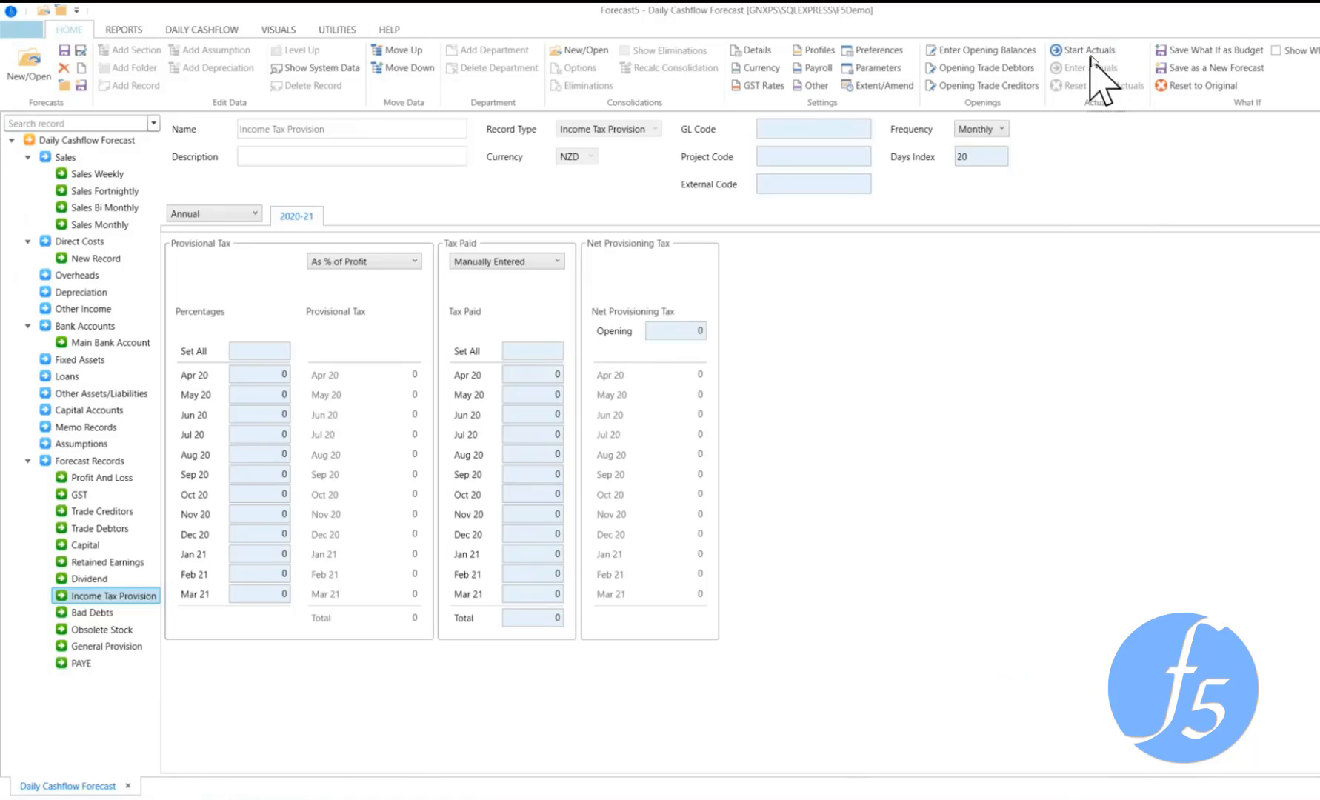